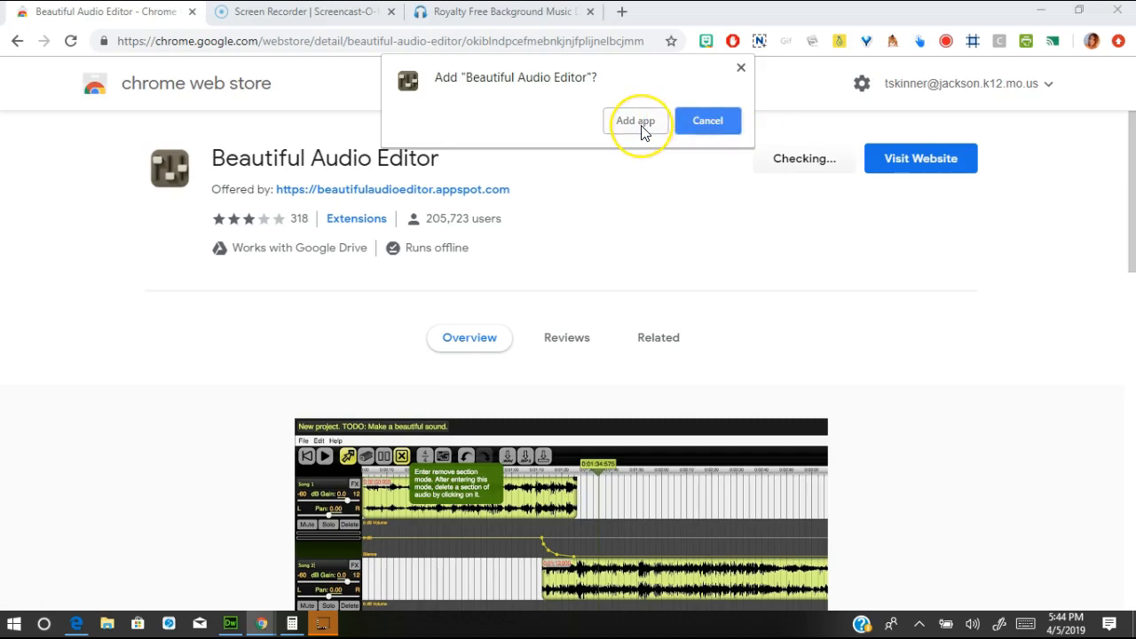
- Add Beautiful Audio Editor to Chrome from the Web Store
left_click(635, 123)
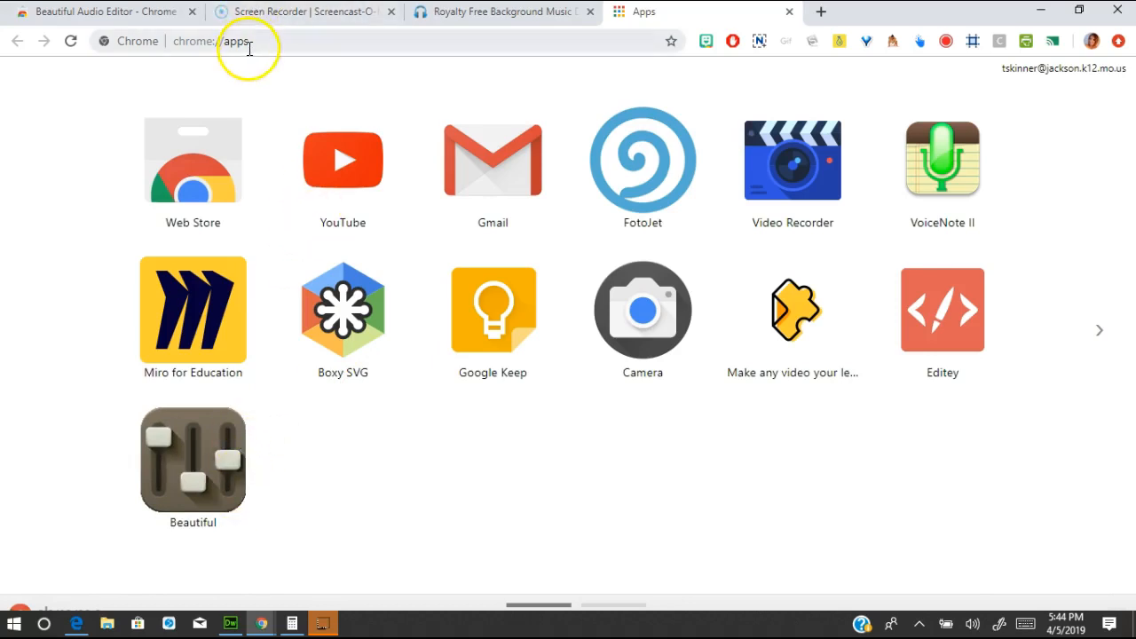
- Launch Beautiful Audio Editor, sign in with the first Google account, and allow Drive access
left_click(196, 463)
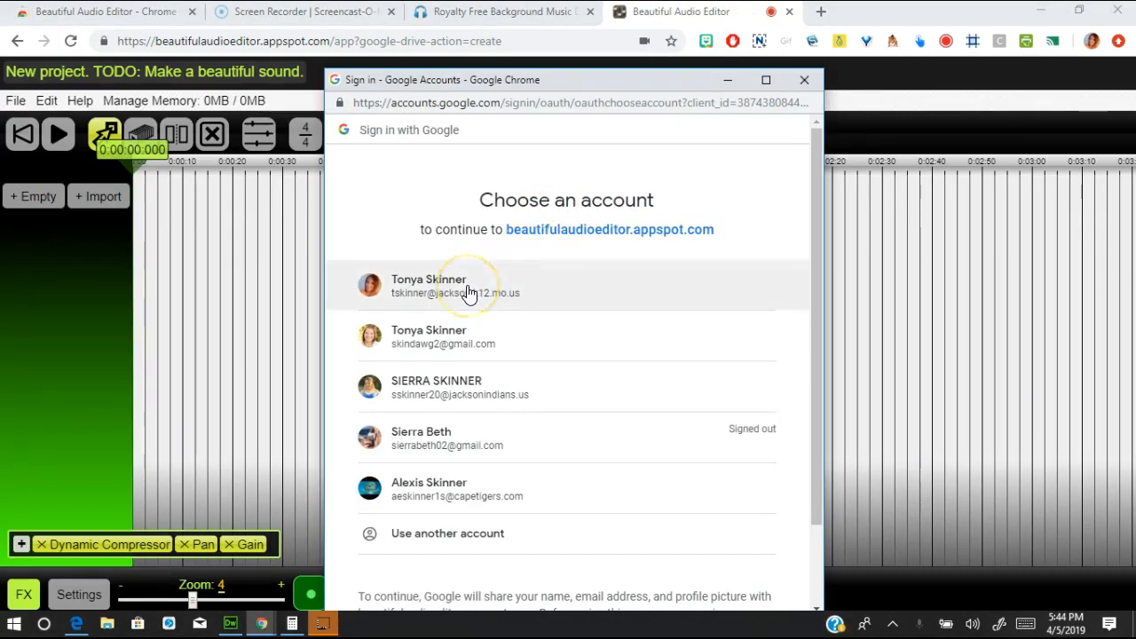
left_click(468, 291)
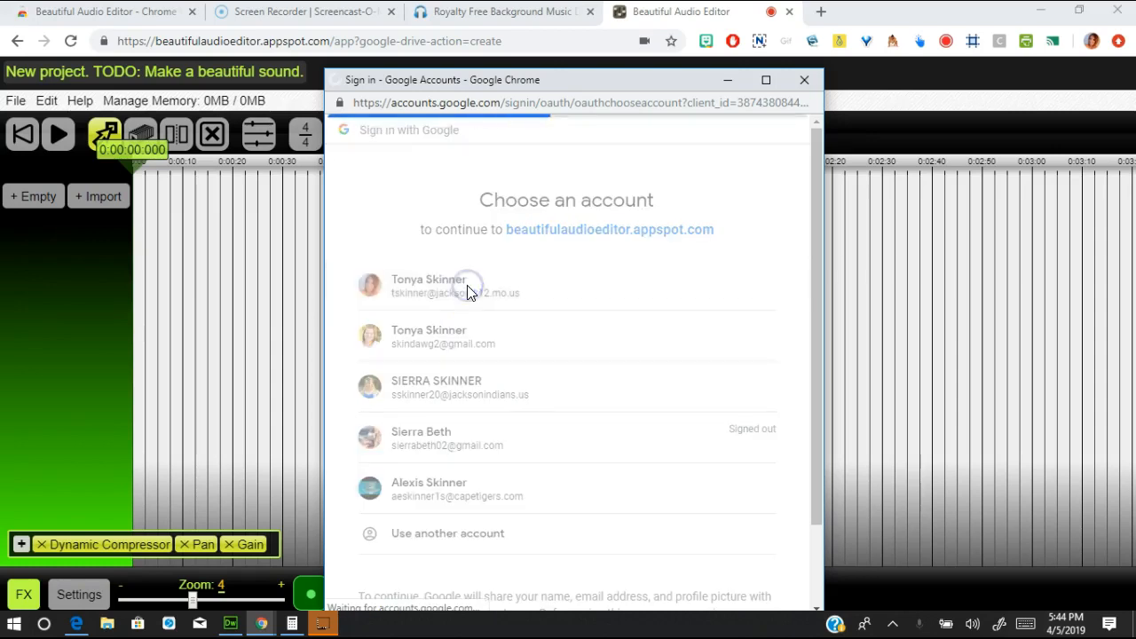
left_click(750, 589)
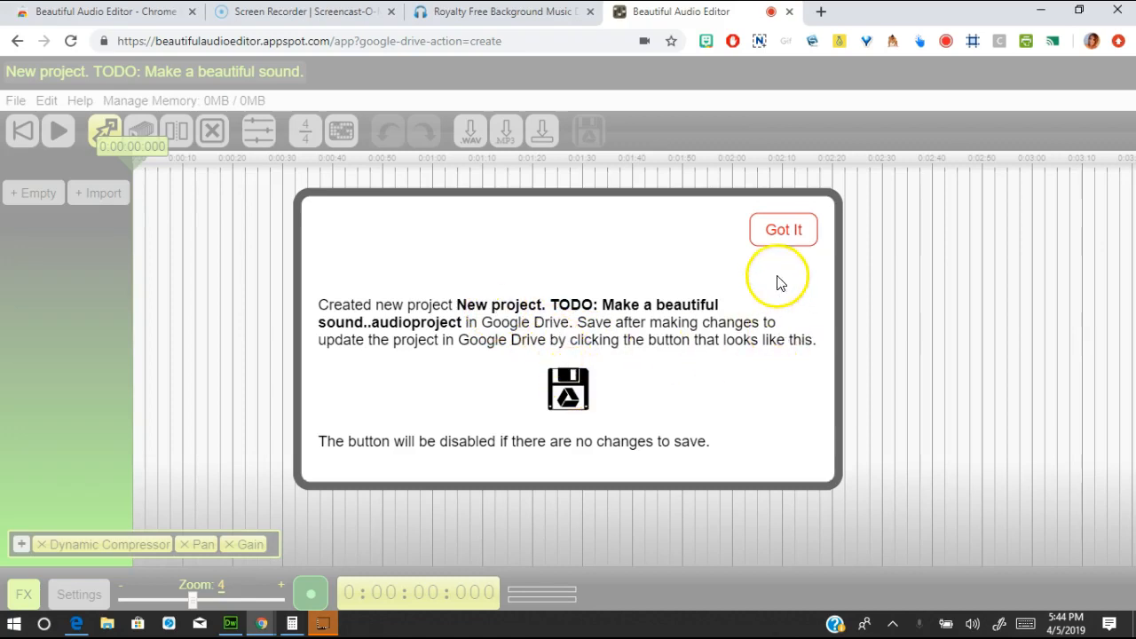
- Dismiss the new .audioproject notice to reveal the empty 'New project' workspace
left_click(783, 231)
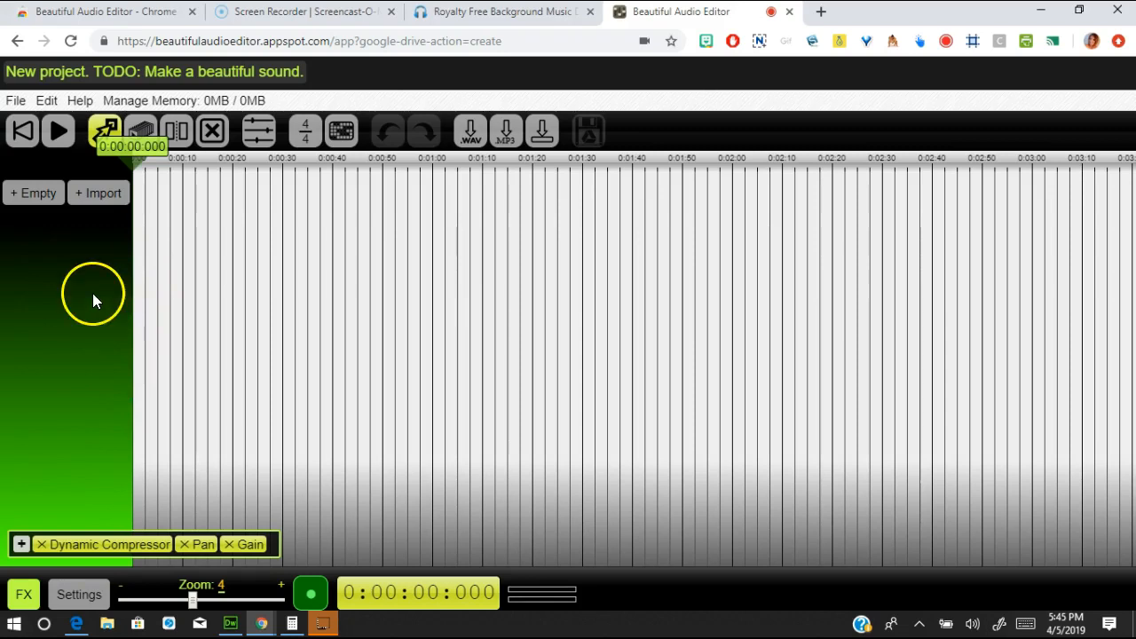
- Record an 8.7-second voice clip onto a New Recording track and stop playback
left_click(312, 604)
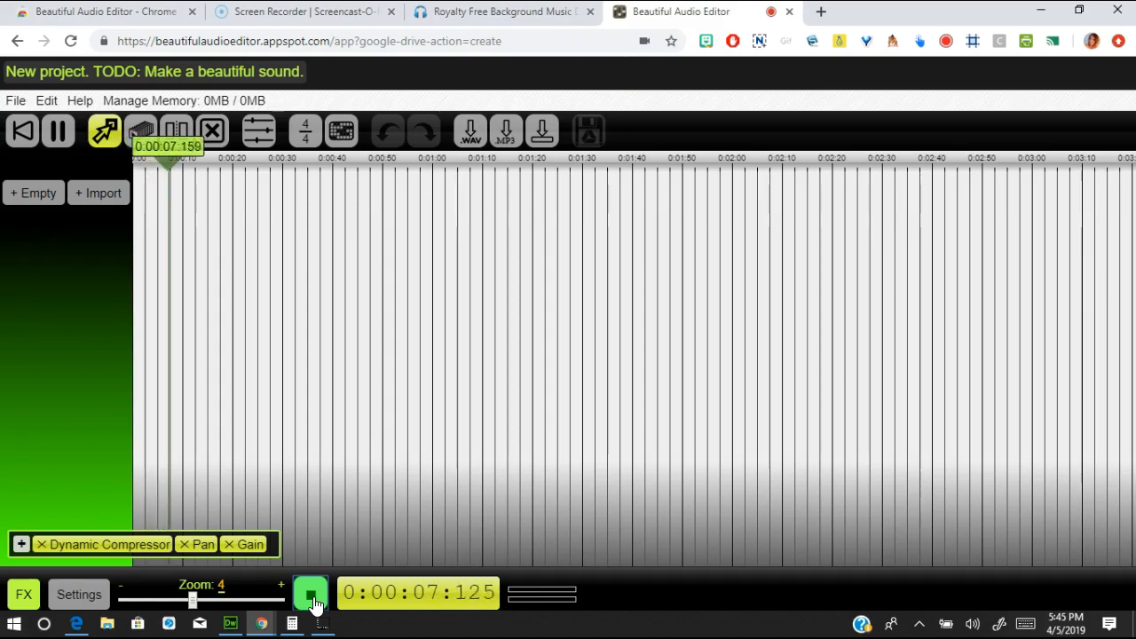
left_click(310, 594)
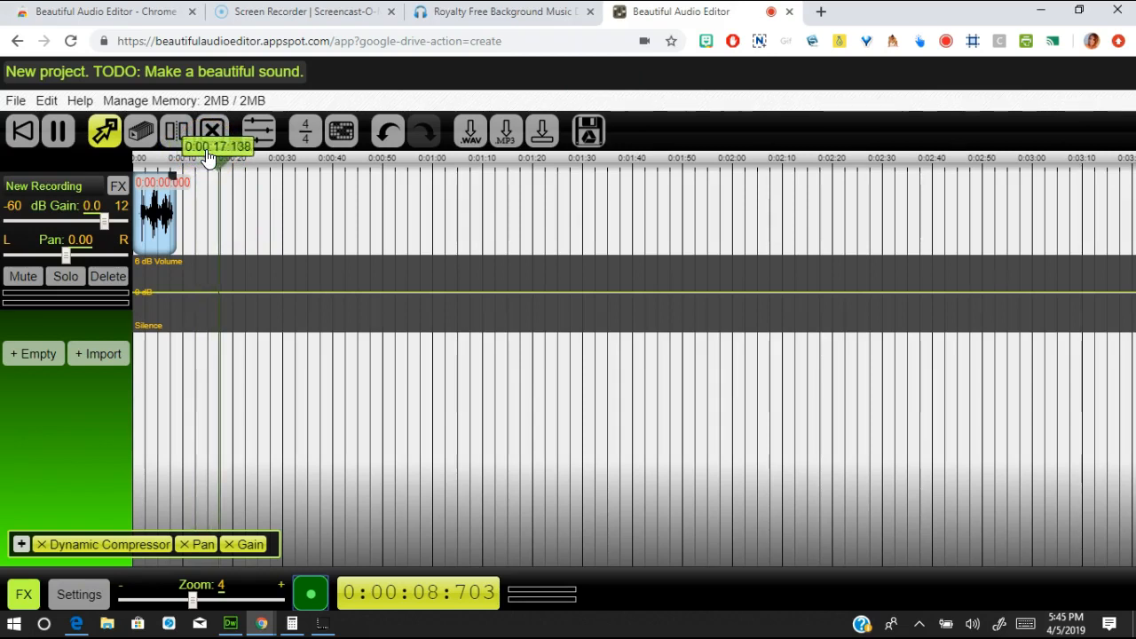
key("space")
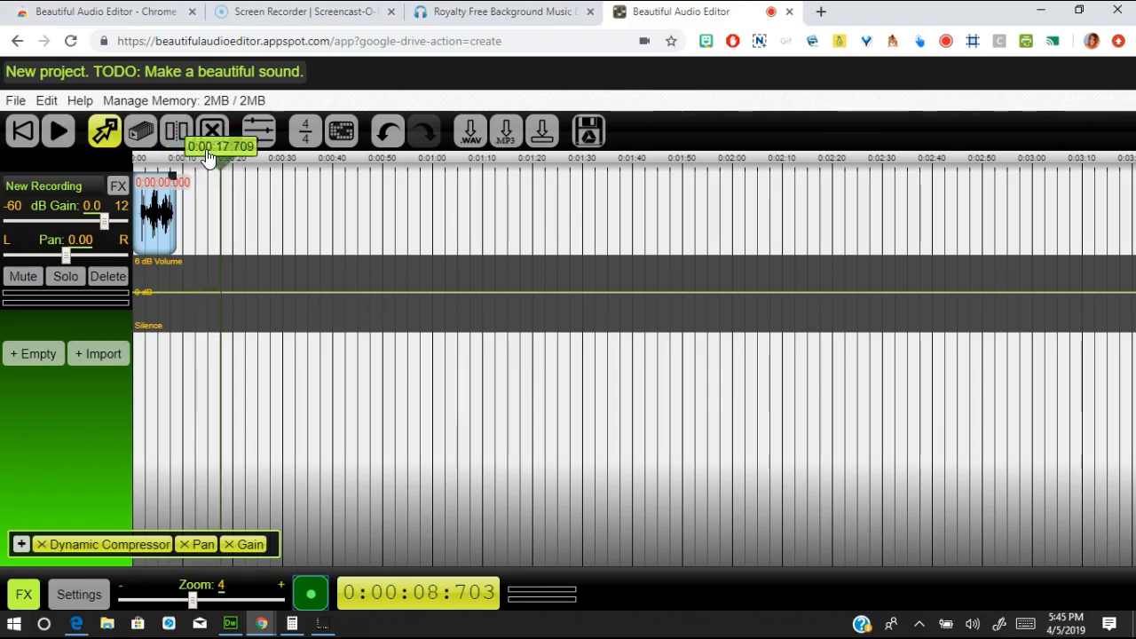
- Zoom the timeline in and lower the New Recording track gain from 0.0 to -6.9 dB
scroll(210, 160, "down", 1)
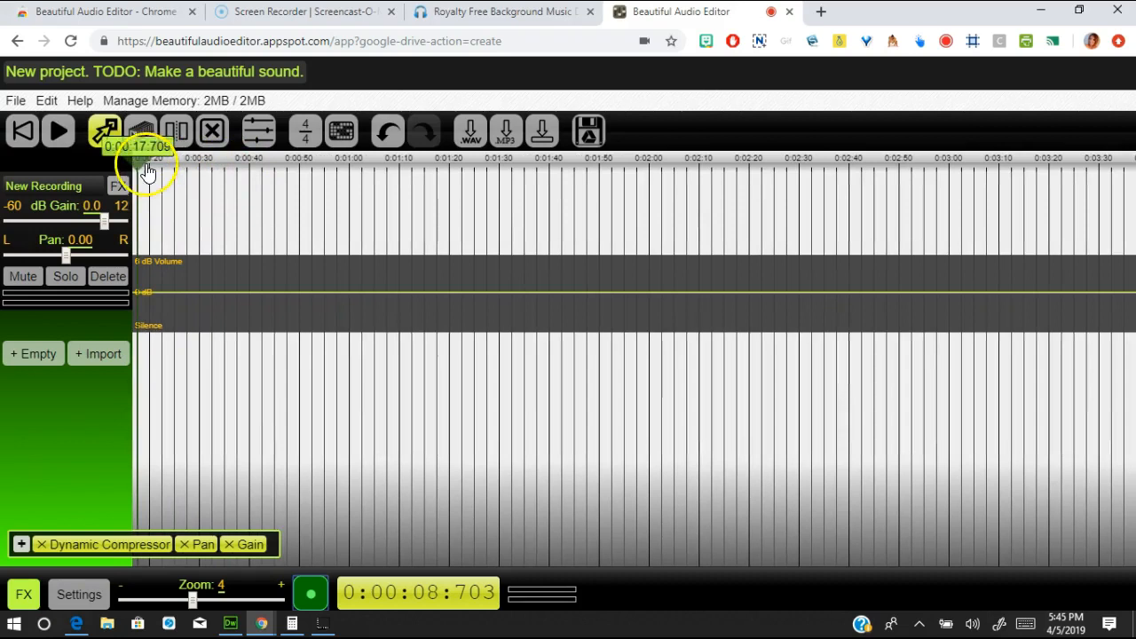
left_click_drag(136, 166, 68, 165)
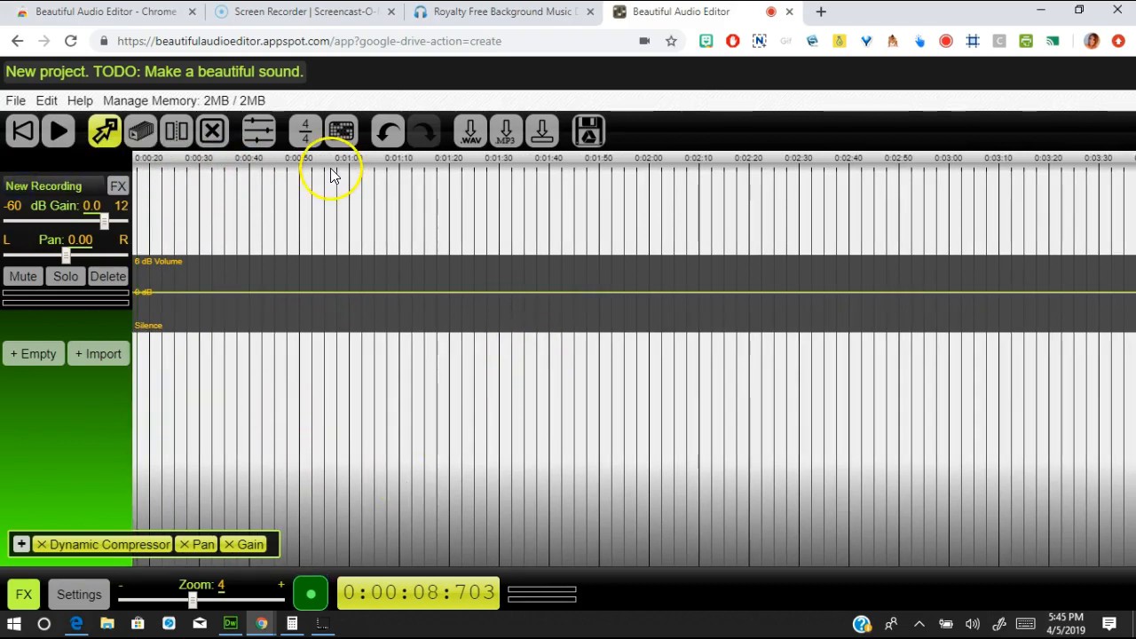
left_click(210, 239)
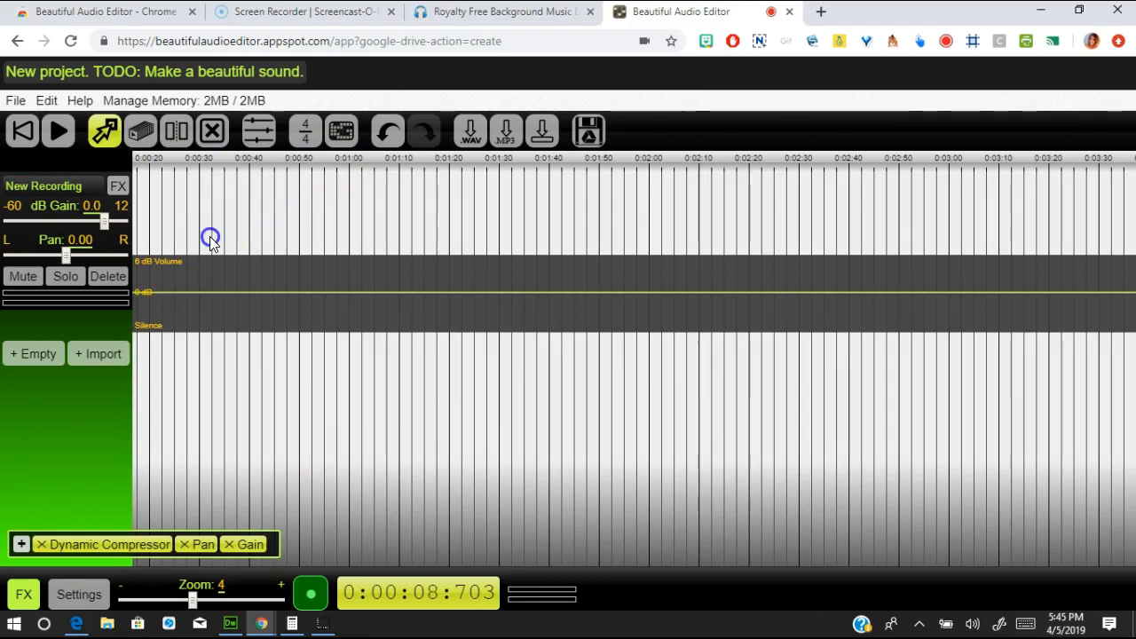
scroll(210, 239, "left", 1)
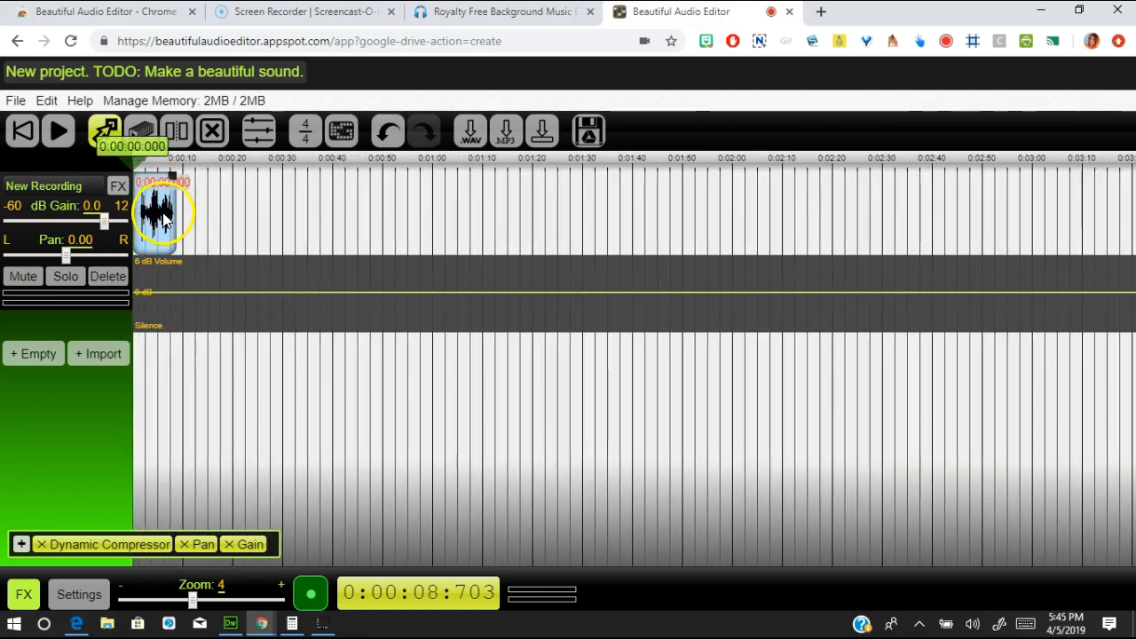
left_click_drag(192, 602, 227, 611)
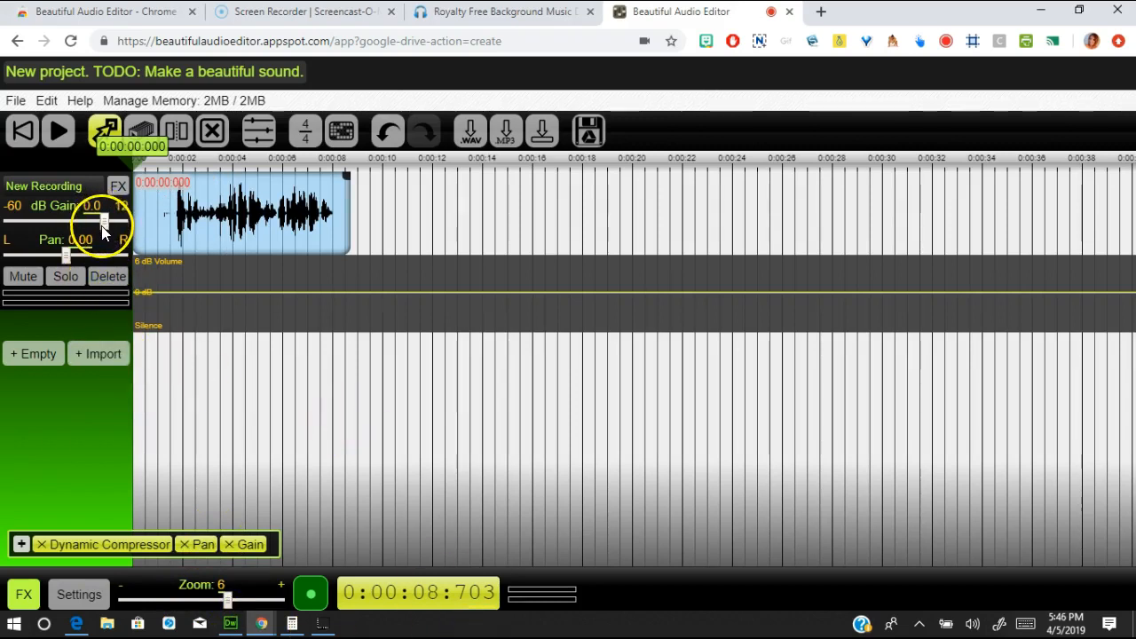
mouse_move(105, 222)
left_mouse_down()
mouse_move(81, 225)
mouse_move(95, 229)
left_mouse_up()
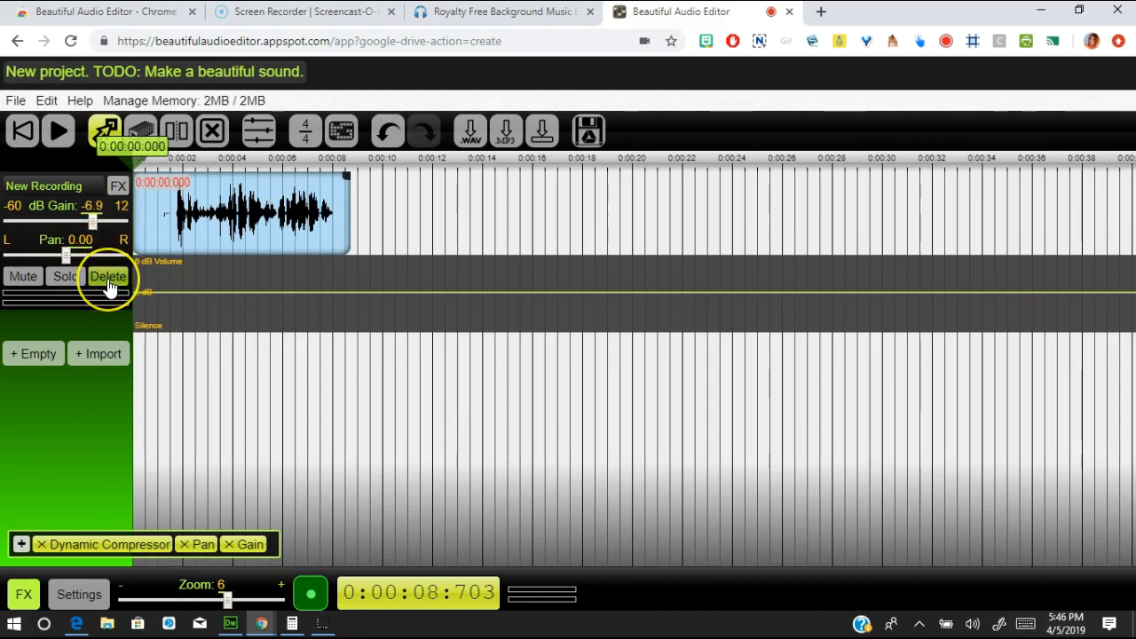
left_click(60, 133)
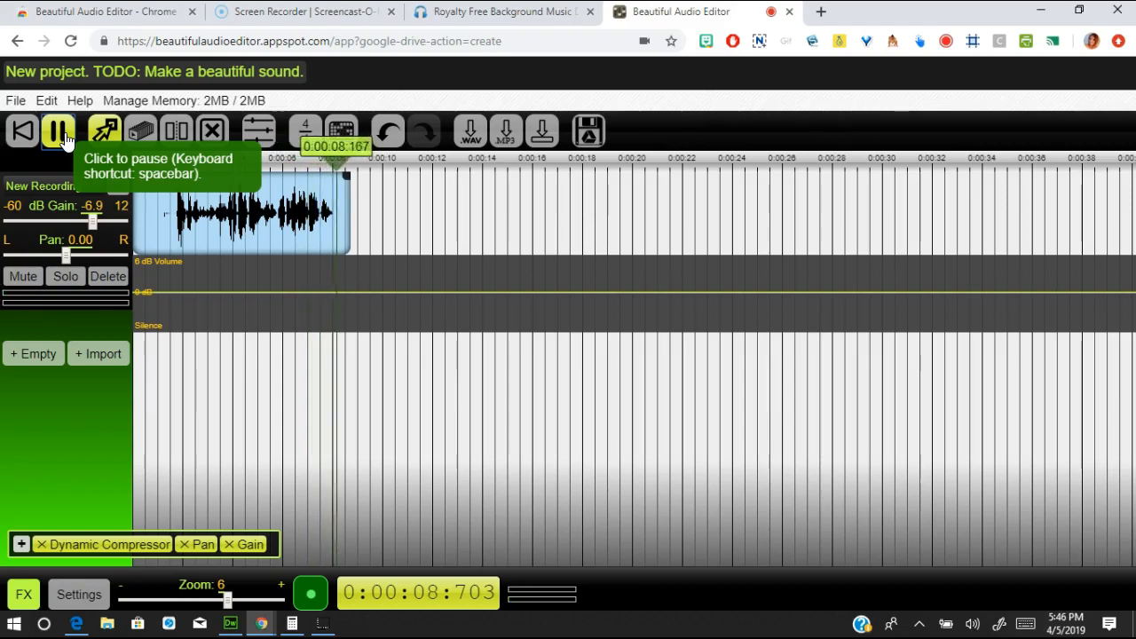
left_click(60, 133)
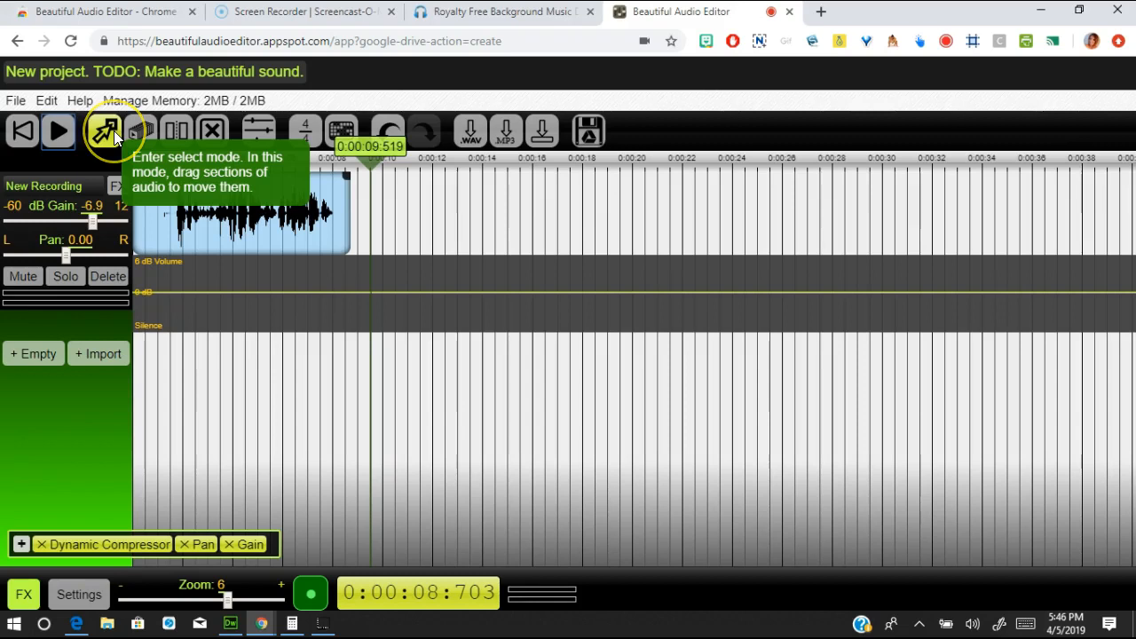
mouse_move(254, 233)
left_mouse_down()
mouse_move(307, 237)
mouse_move(208, 224)
mouse_move(269, 222)
mouse_move(245, 226)
left_mouse_up()
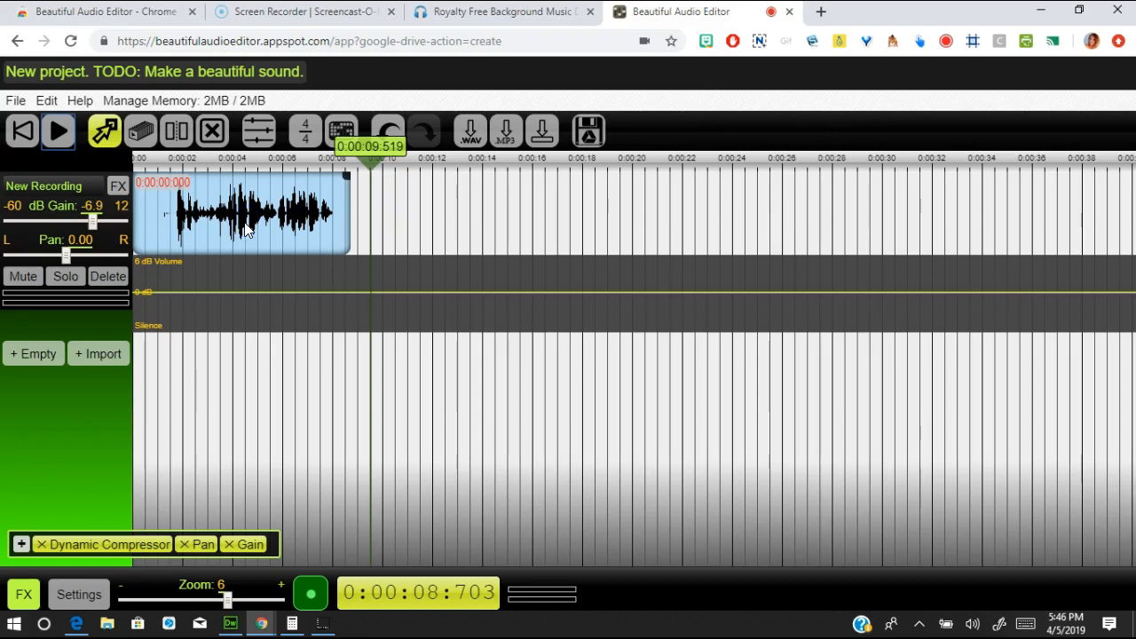
left_click(266, 203)
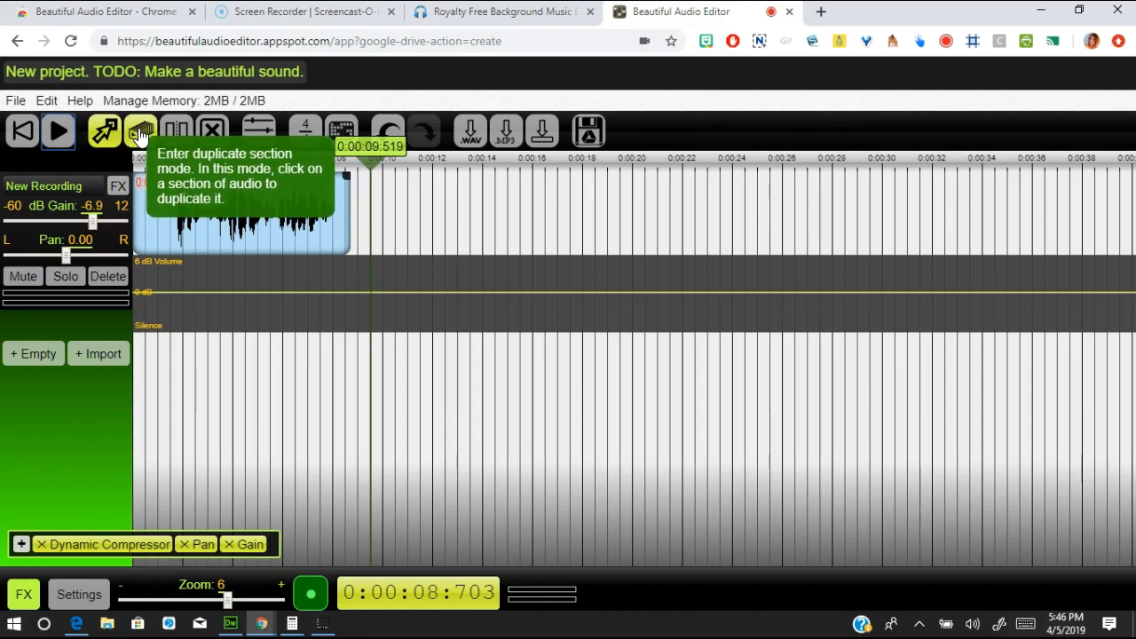
left_click(219, 256)
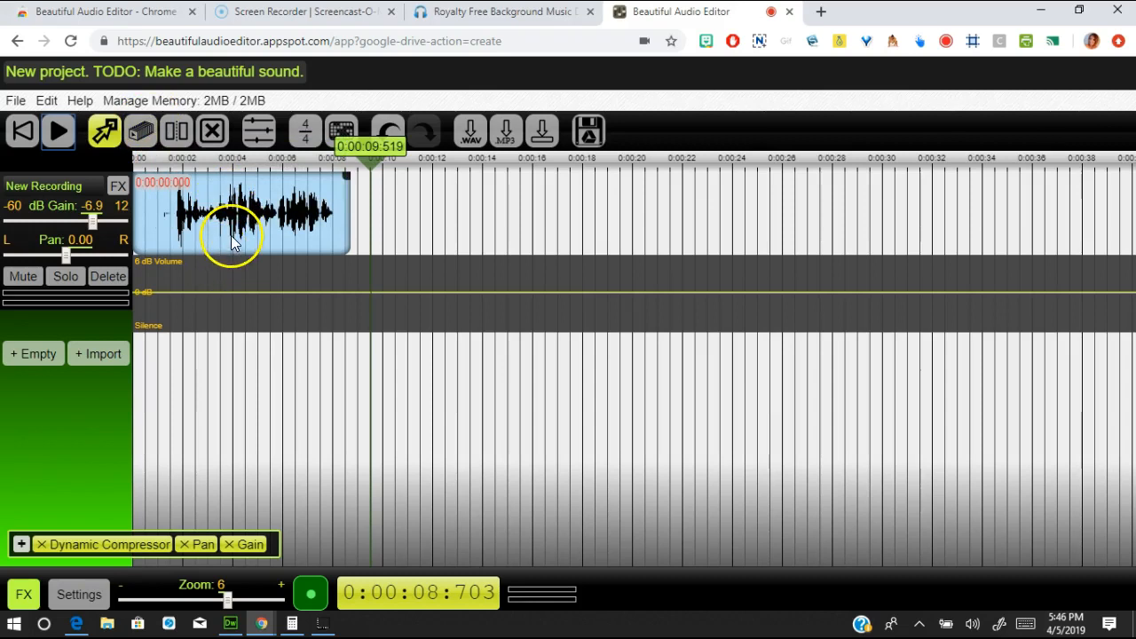
left_click(140, 131)
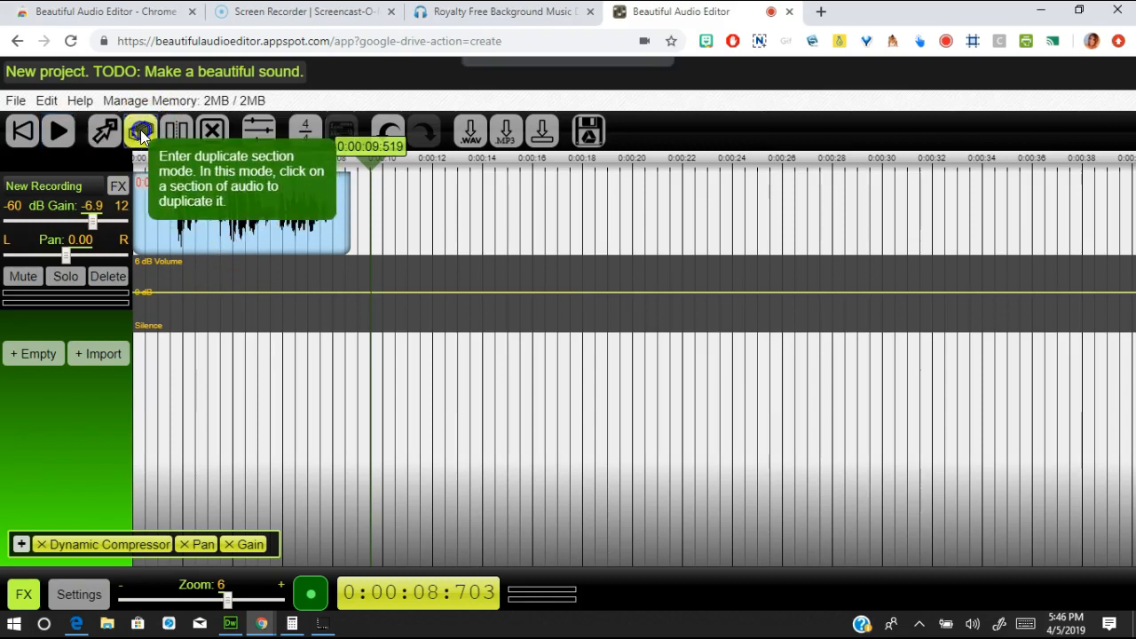
left_click(257, 226)
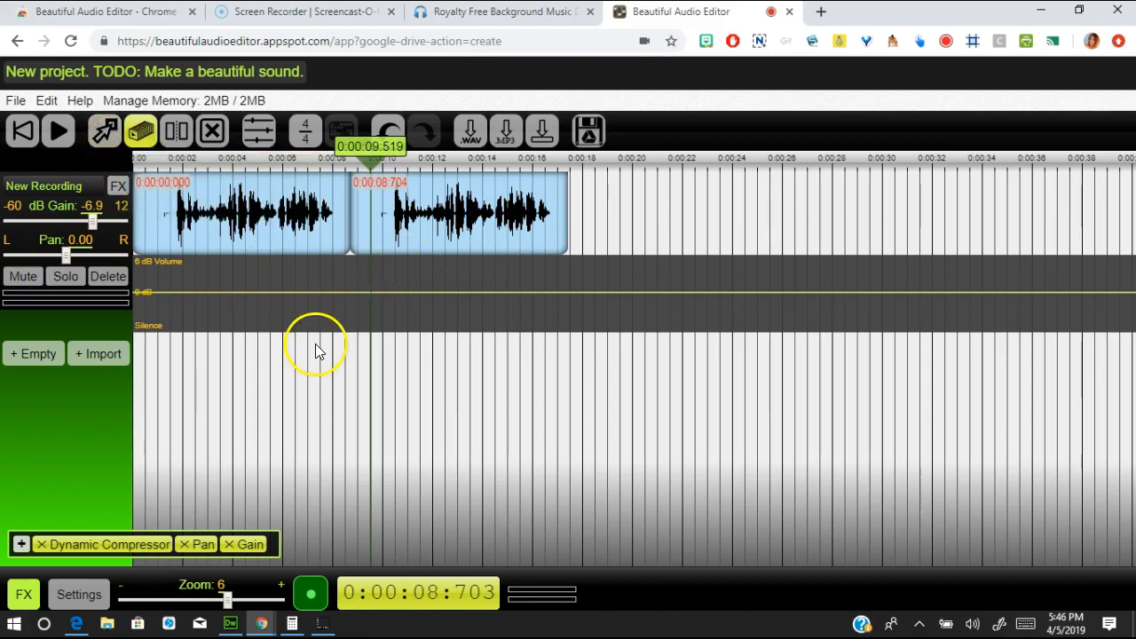
left_click(209, 136)
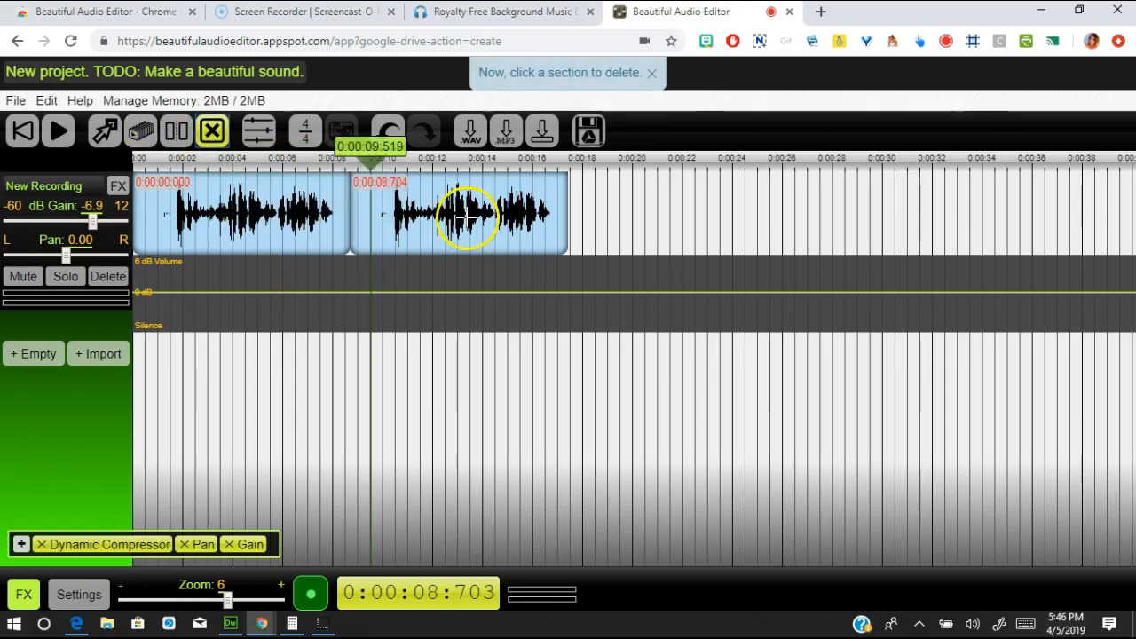
left_click(467, 220)
left_click(177, 135)
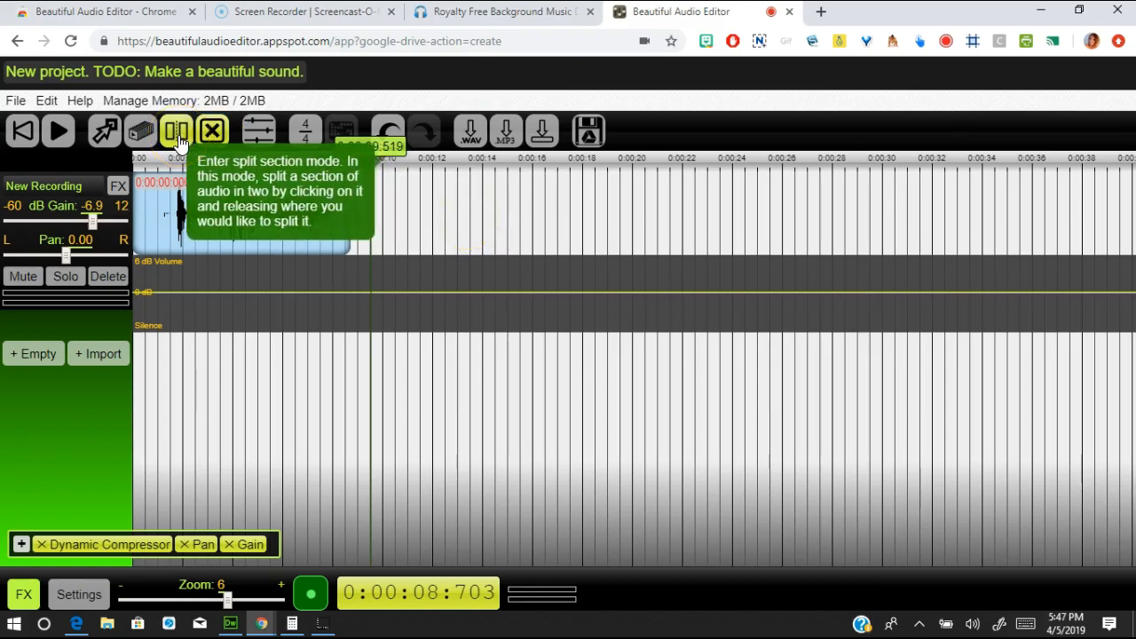
- Move the playhead to about 0:05.7 and split the voice clip there with the split tool
left_click(369, 162)
left_click_drag(370, 165, 272, 173)
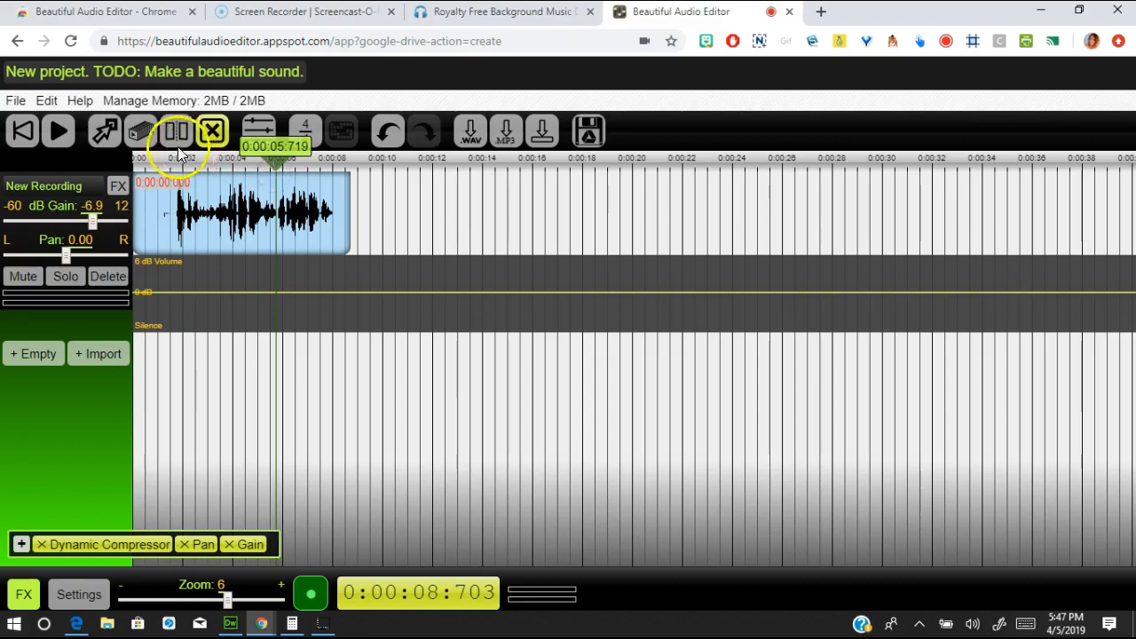
left_click(175, 132)
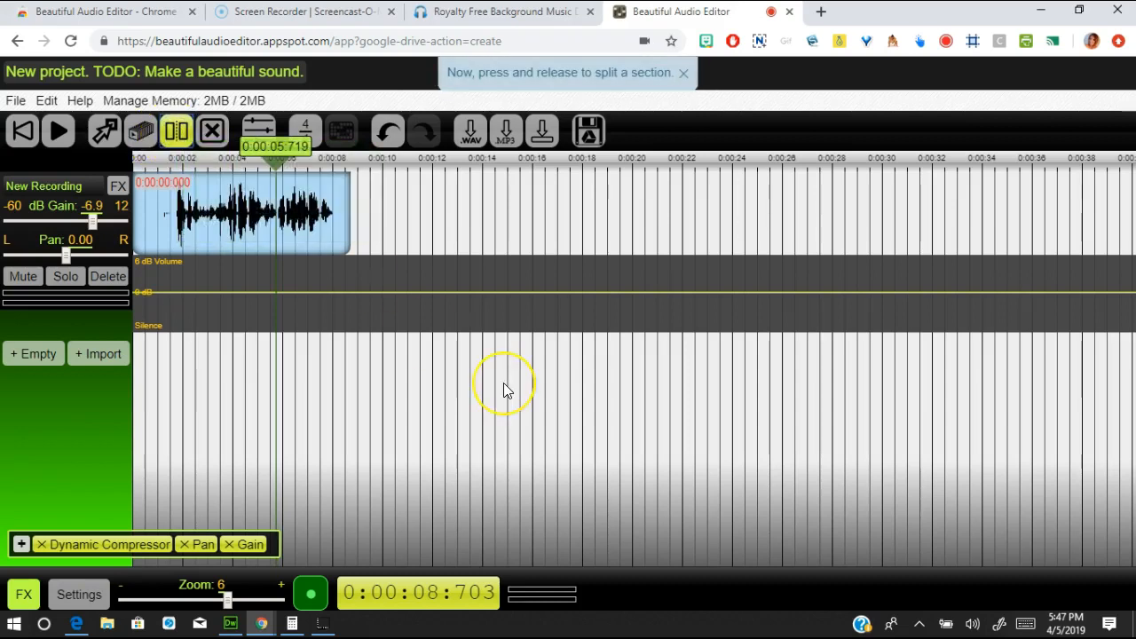
left_click(271, 213)
left_click(276, 213)
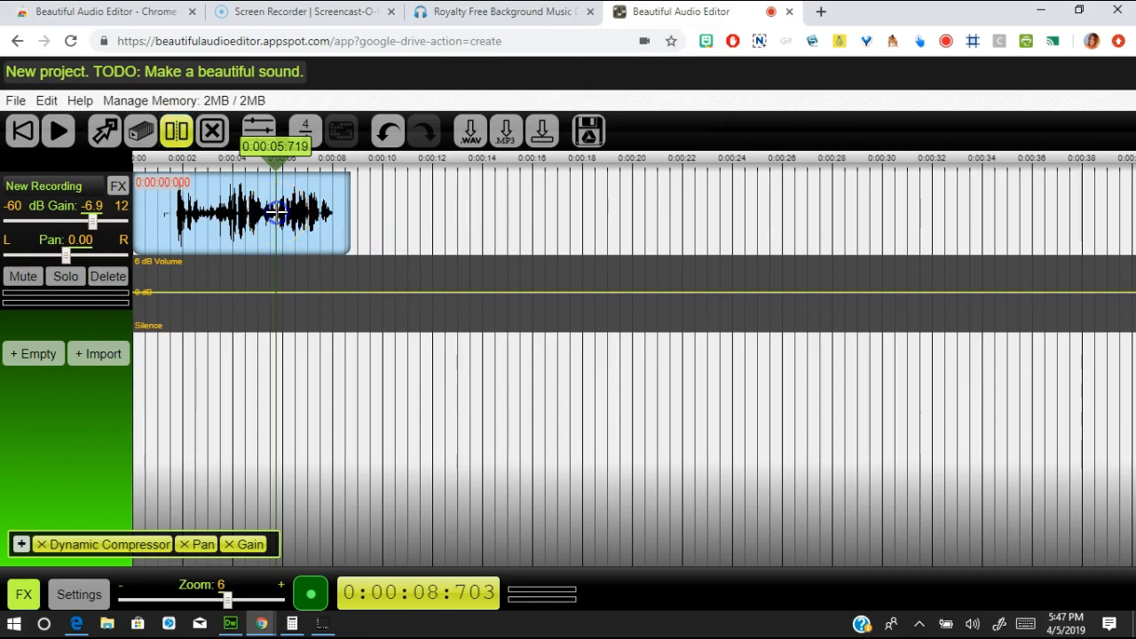
left_click(276, 213)
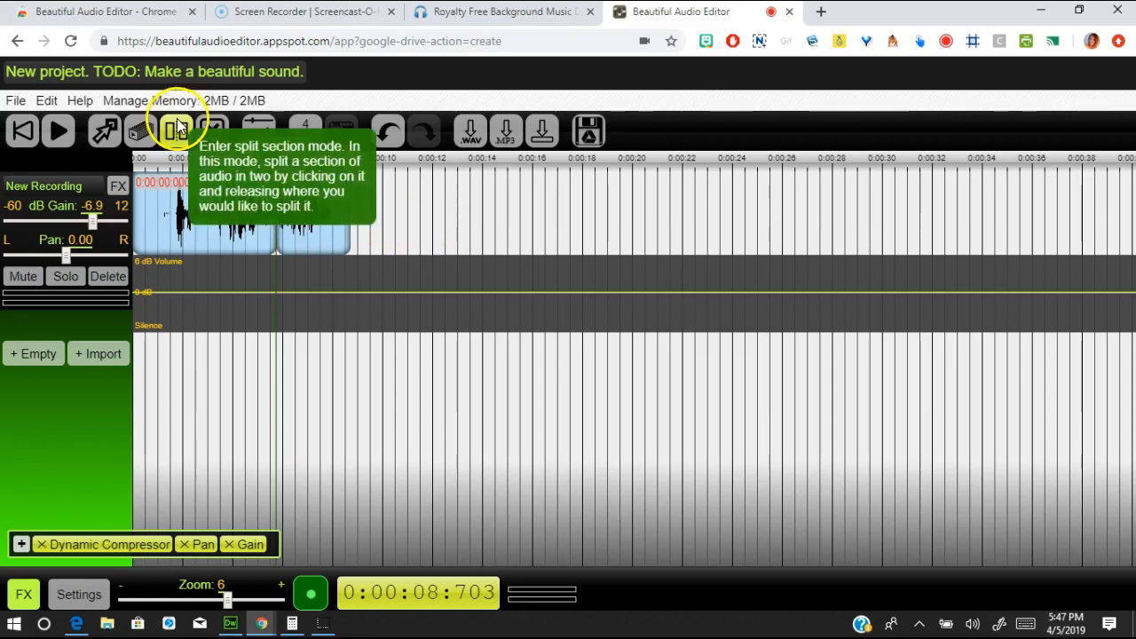
- Shift the second voice piece, play from just before the split, then go to the music page
left_click(104, 134)
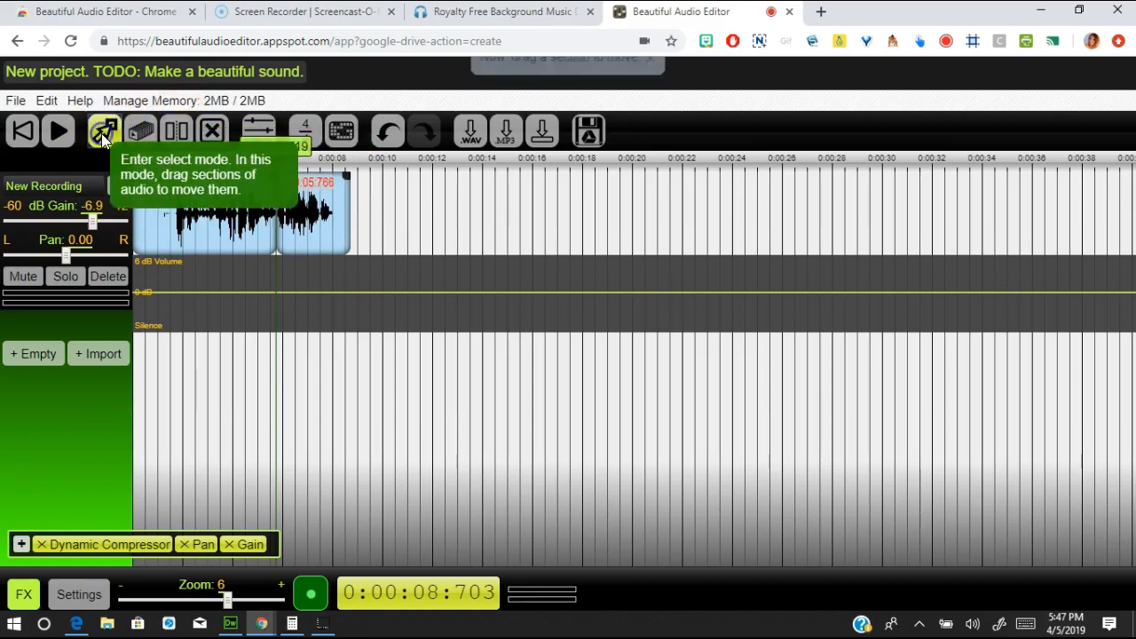
mouse_move(314, 221)
left_mouse_down()
mouse_move(384, 224)
mouse_move(307, 223)
mouse_move(315, 218)
mouse_move(311, 294)
mouse_move(318, 204)
left_mouse_up()
left_click_drag(277, 162, 264, 163)
key("space")
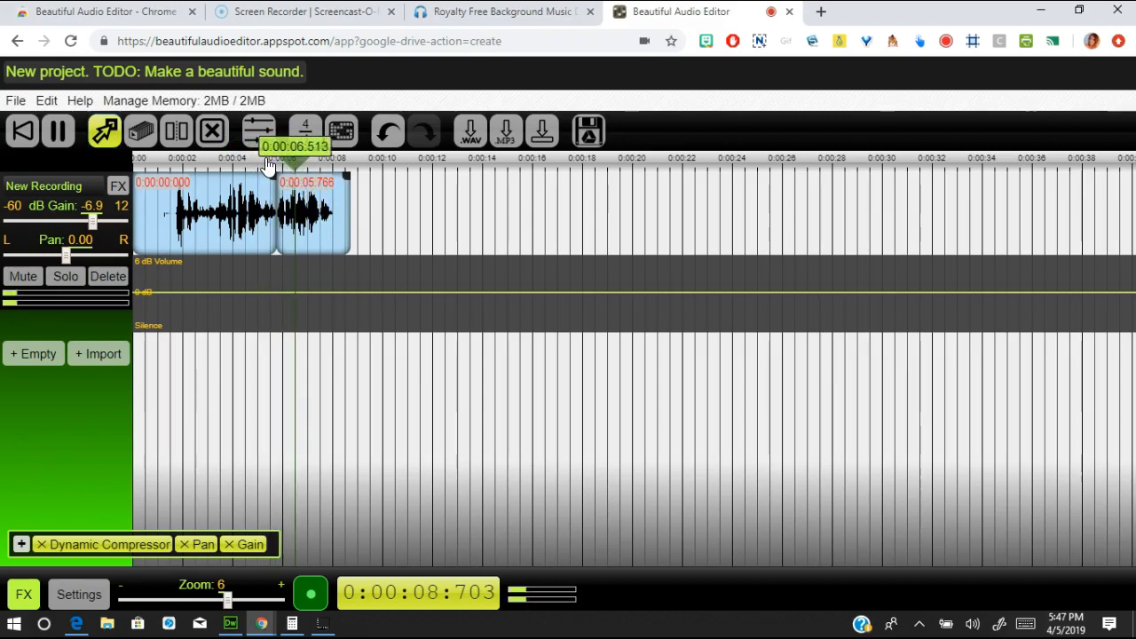
left_click(288, 153)
left_click_drag(300, 155, 147, 188)
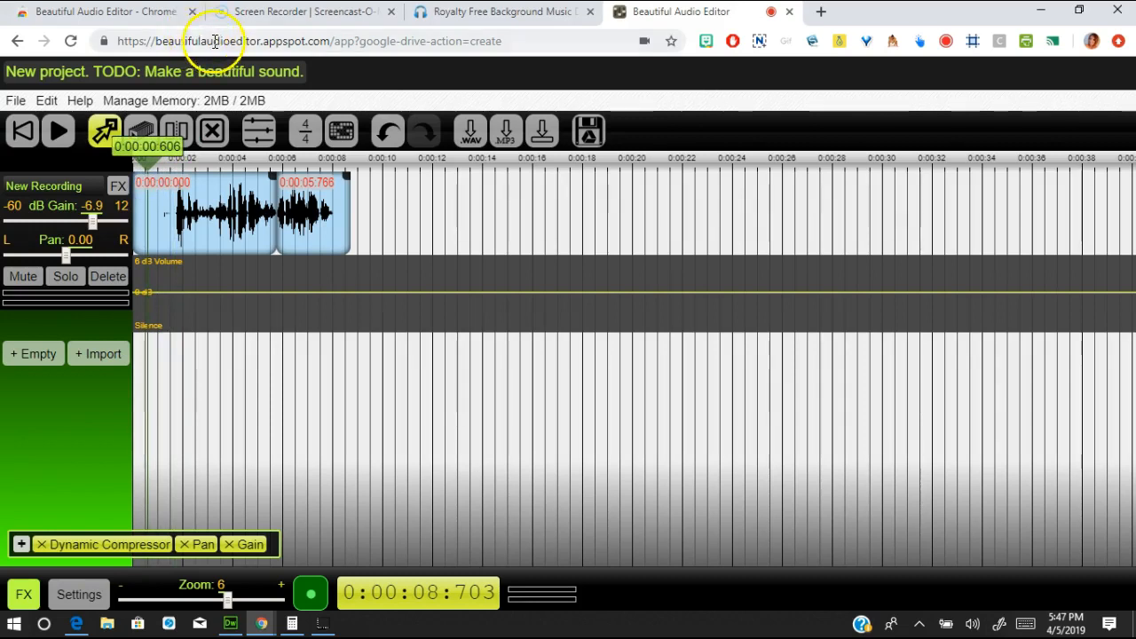
left_click(477, 14)
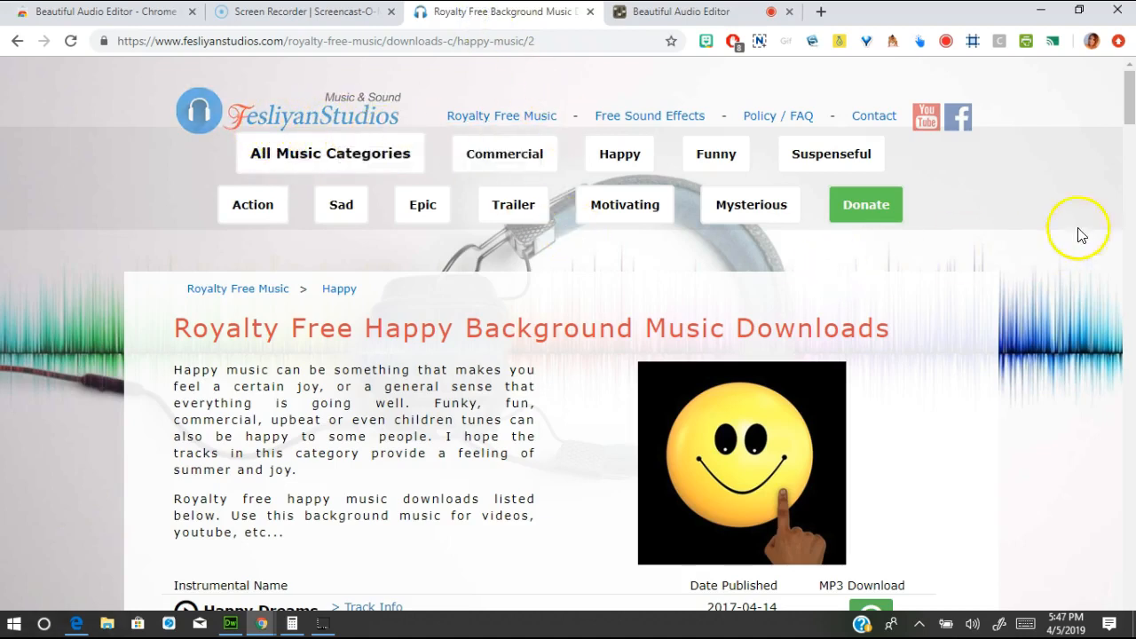
- Preview Happy Dreams and save its MP3 to the Desktop as 'dreams'
scroll(1130, 114, "down", 4)
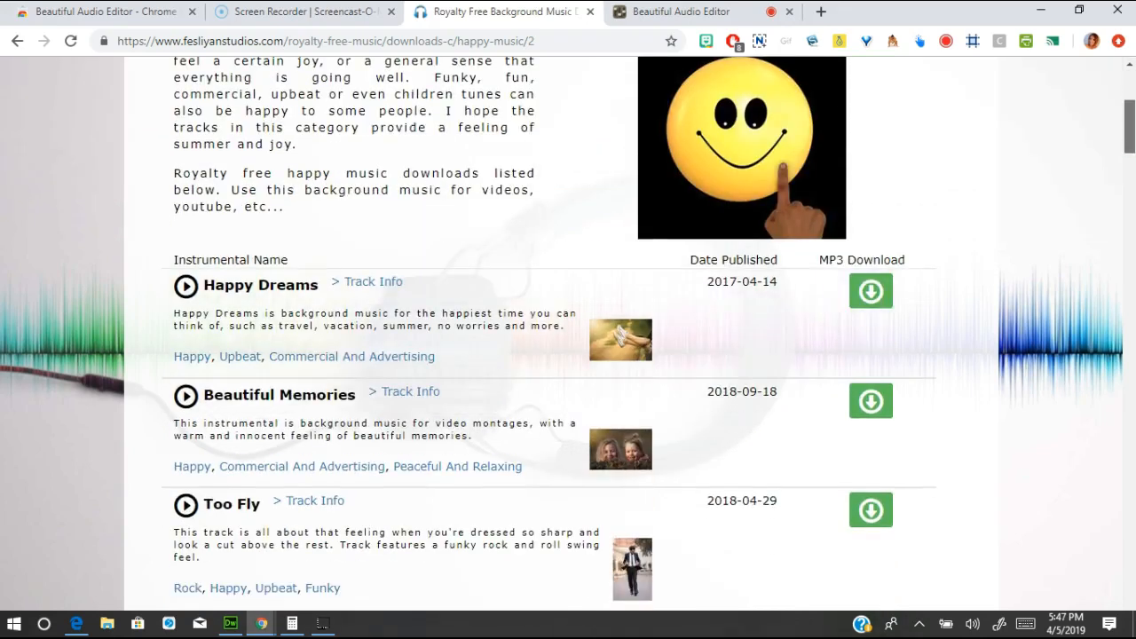
left_click_drag(1129, 127, 1130, 127)
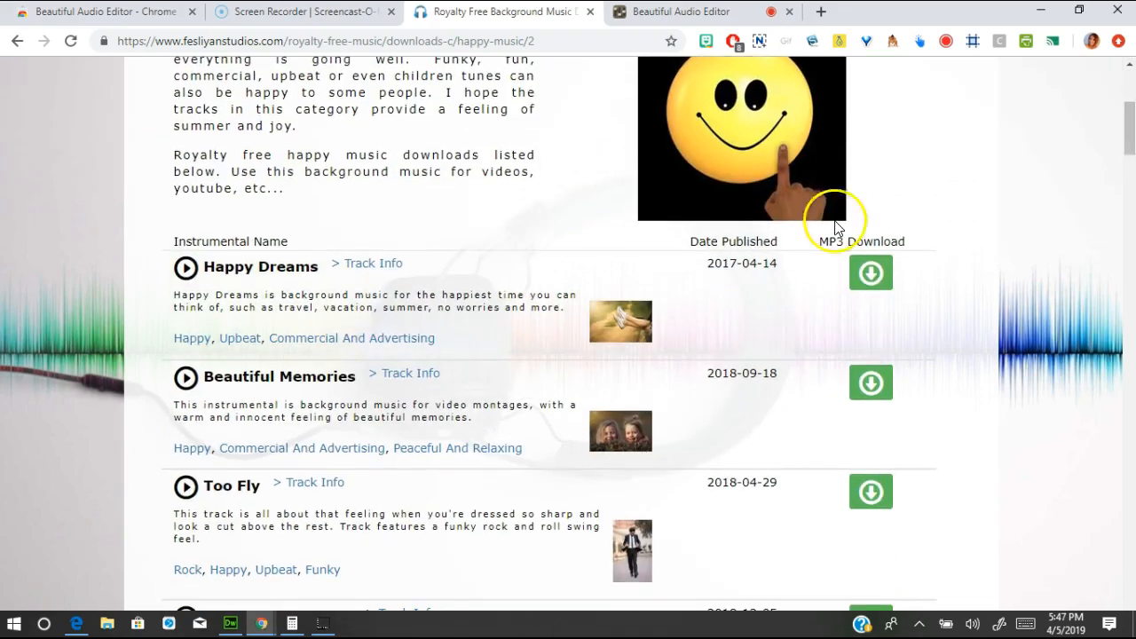
left_click(186, 268)
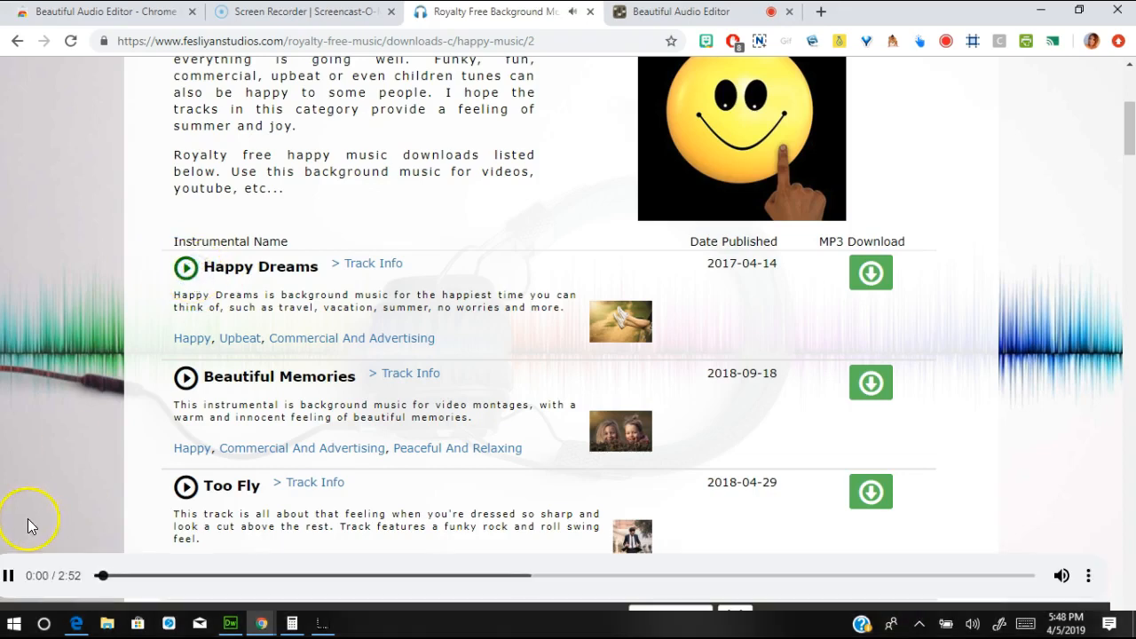
left_click(9, 577)
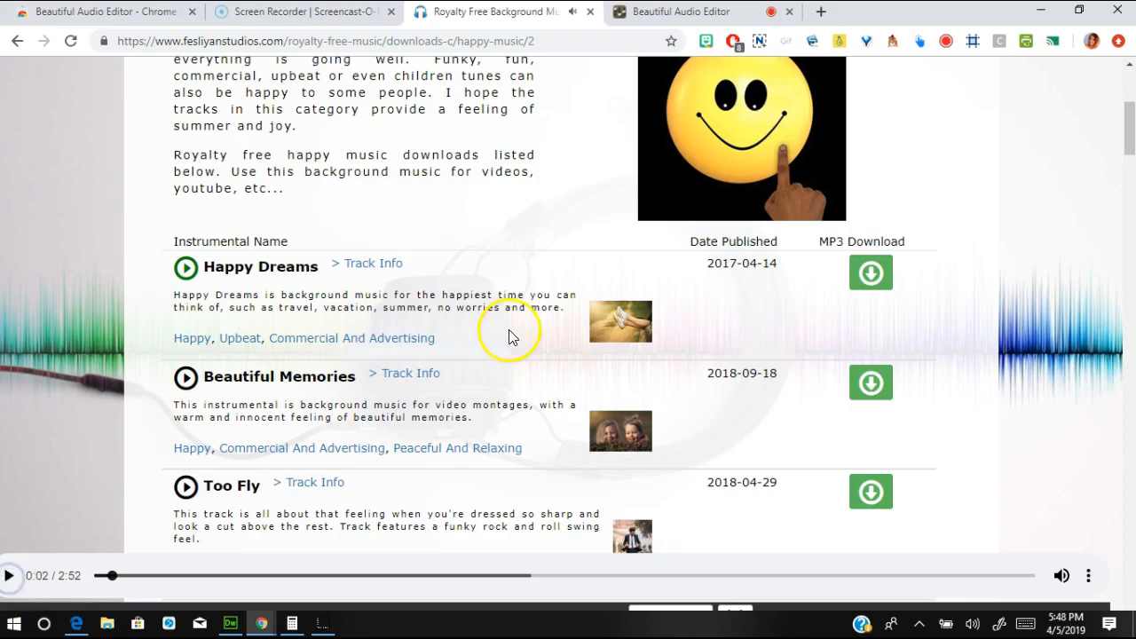
left_click(870, 280)
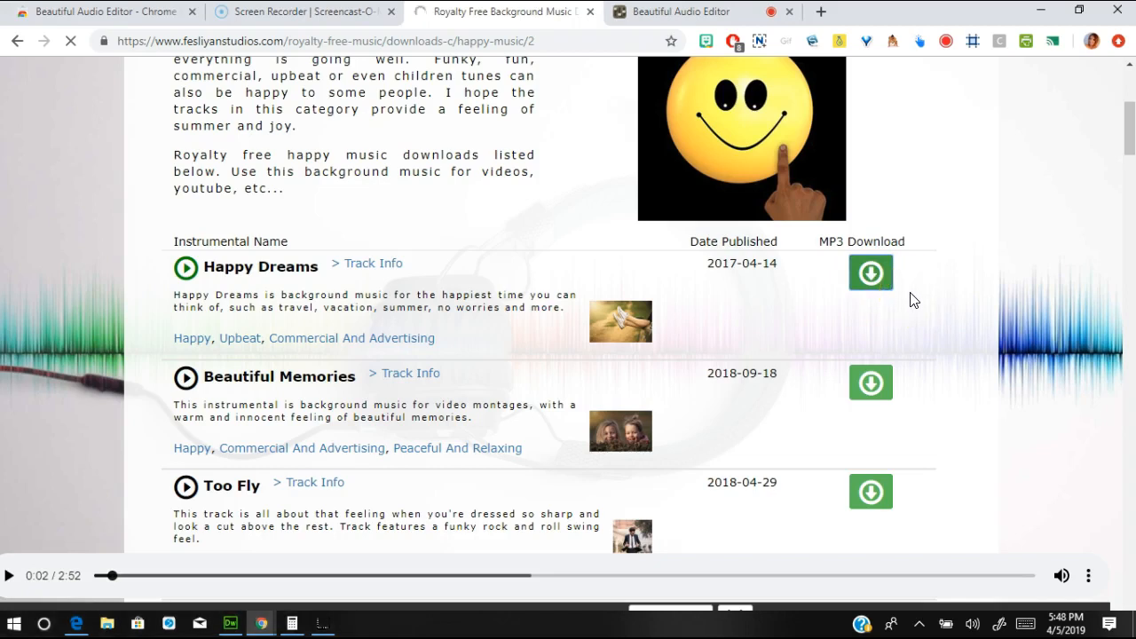
left_click(874, 279)
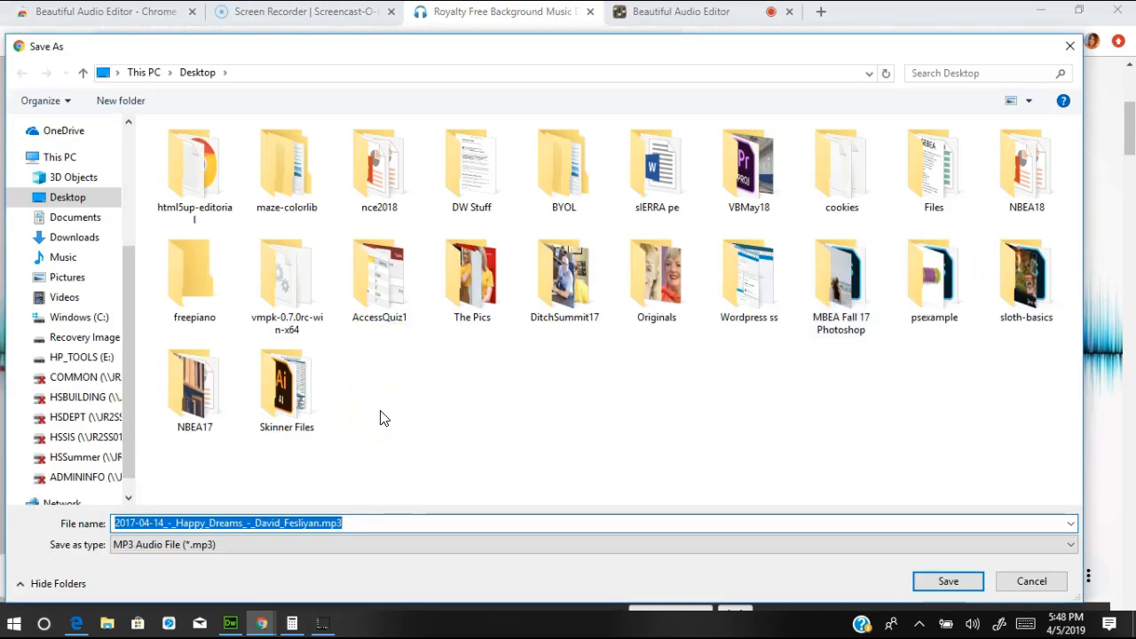
type("dreams")
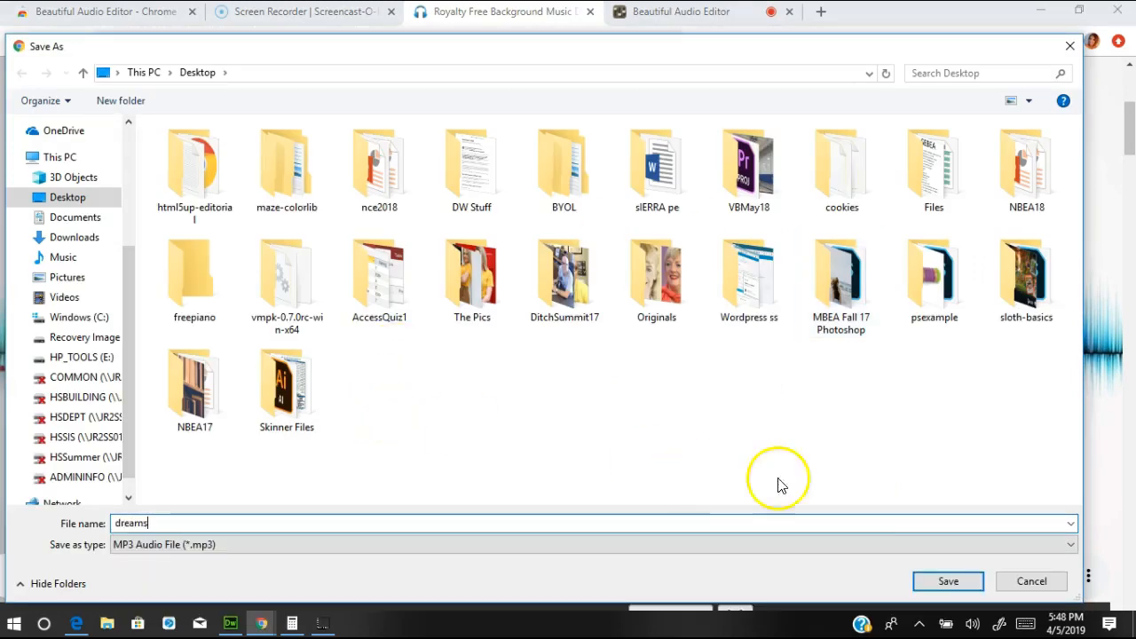
left_click(942, 581)
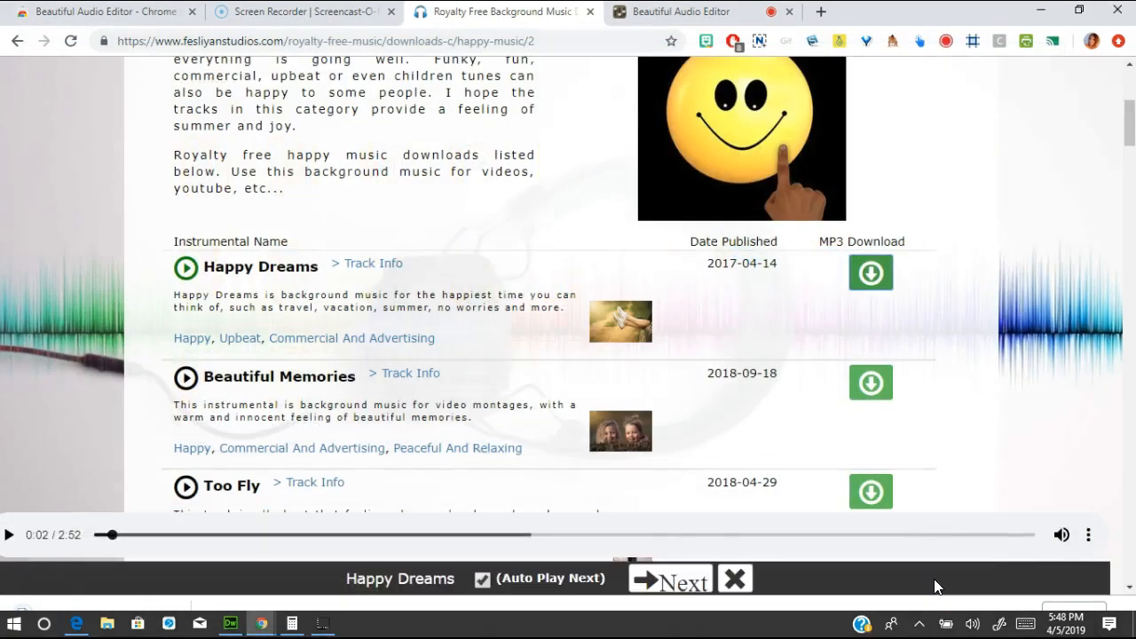
- Import dreams.mp3 from the Desktop into the project as a new track
left_click(676, 11)
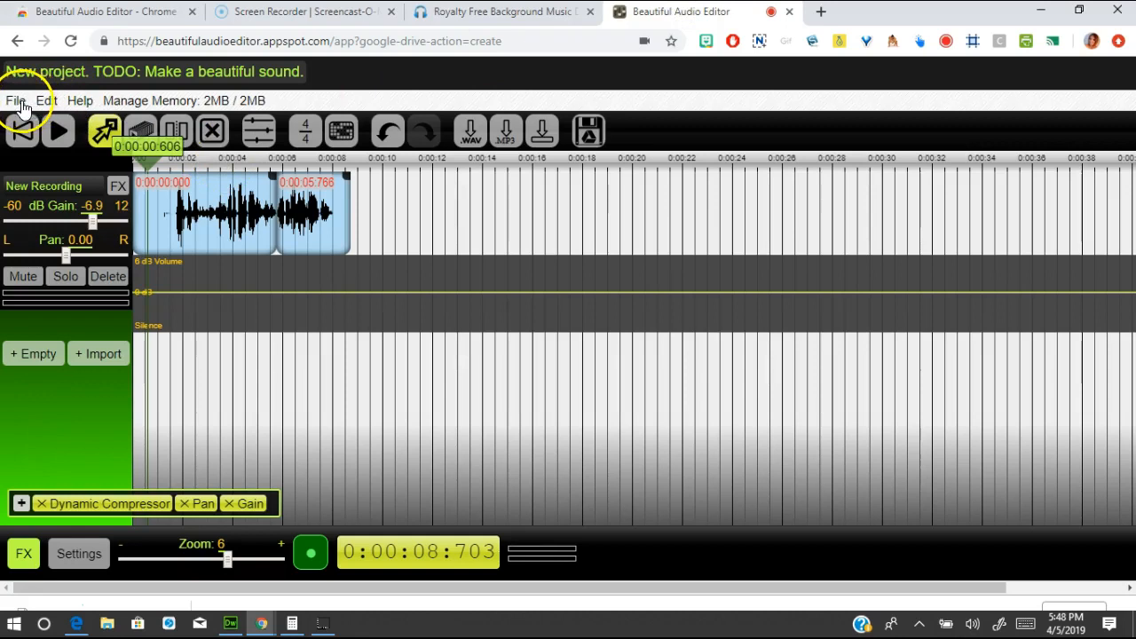
left_click(100, 355)
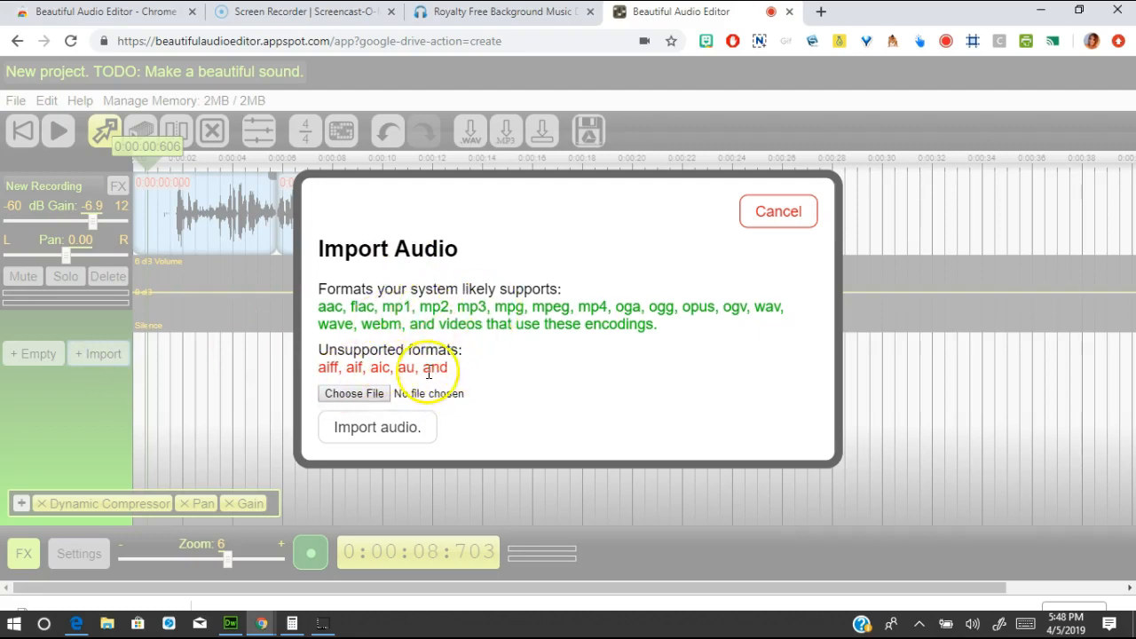
left_click(365, 394)
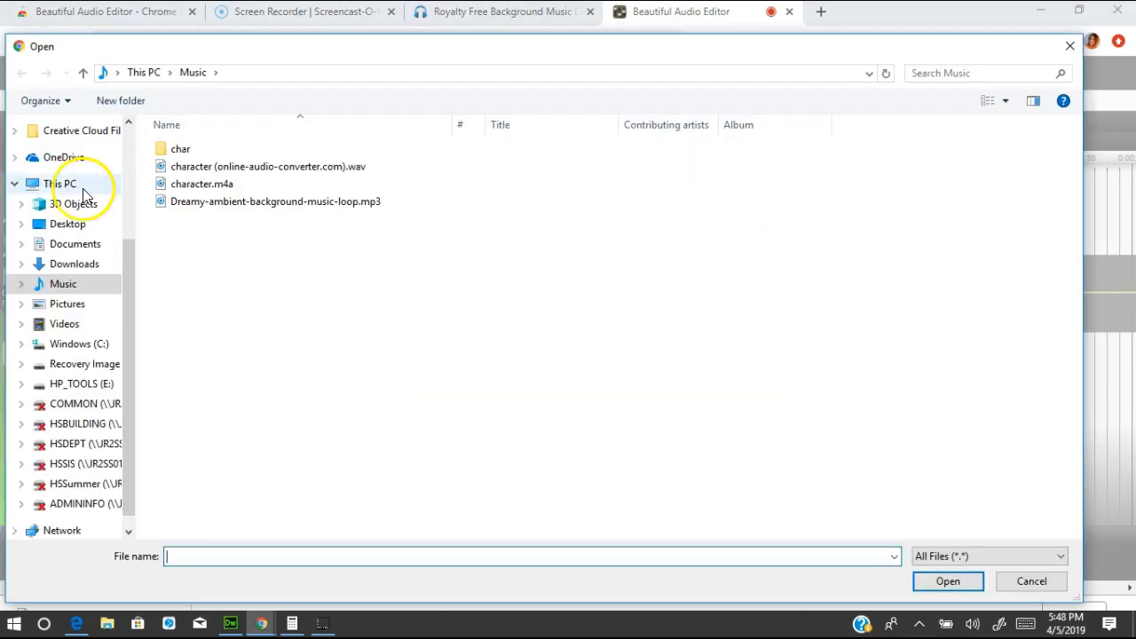
left_click(69, 226)
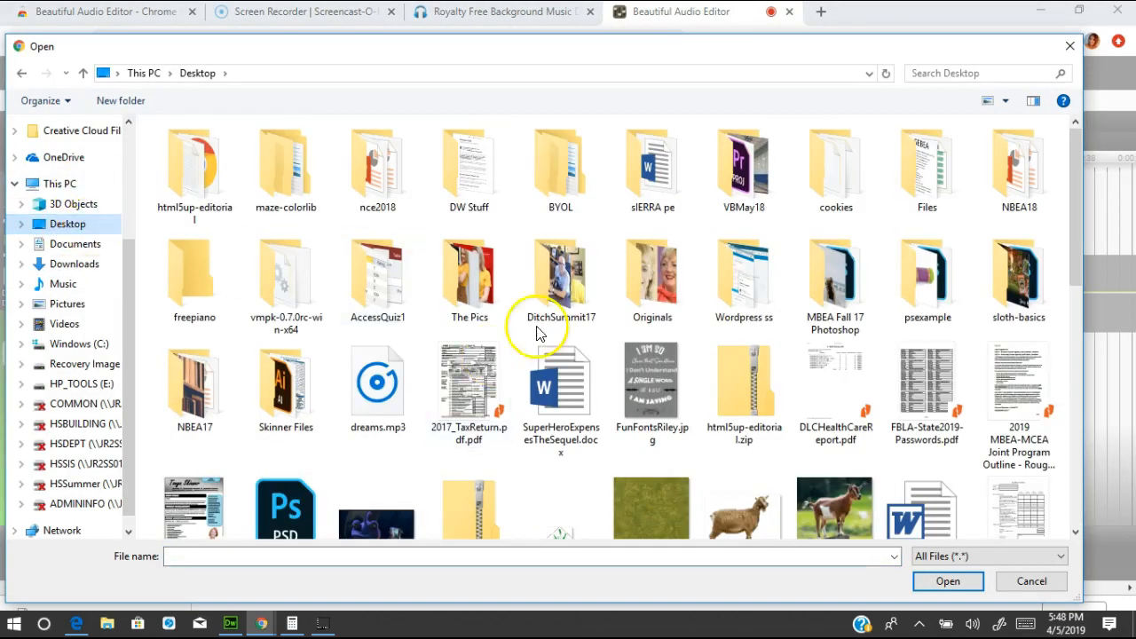
left_click(377, 388)
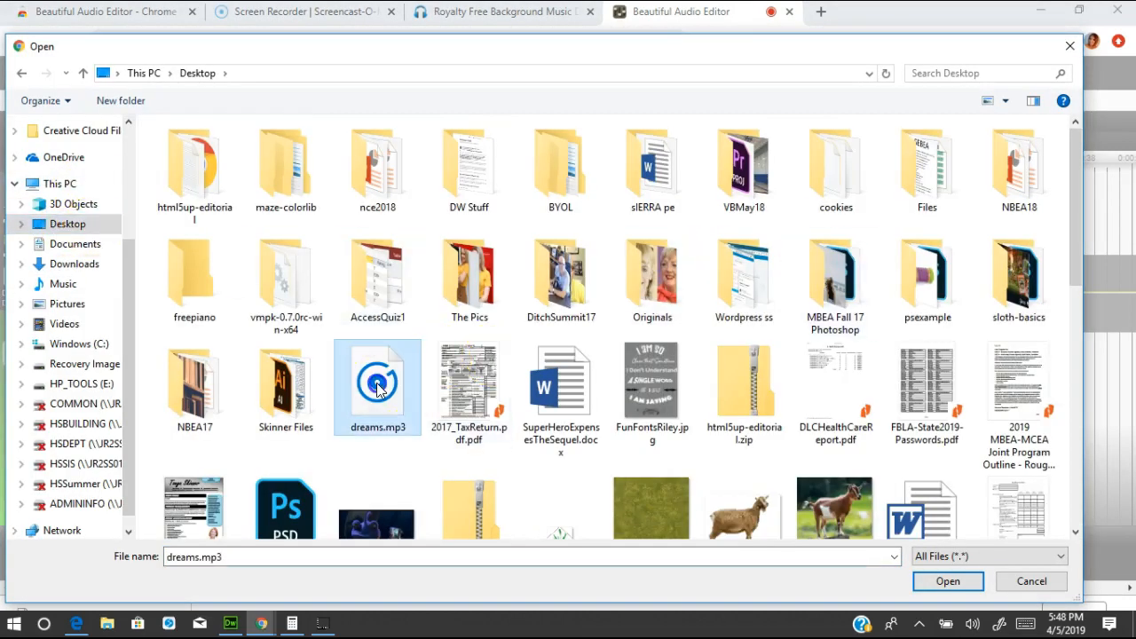
left_click(946, 581)
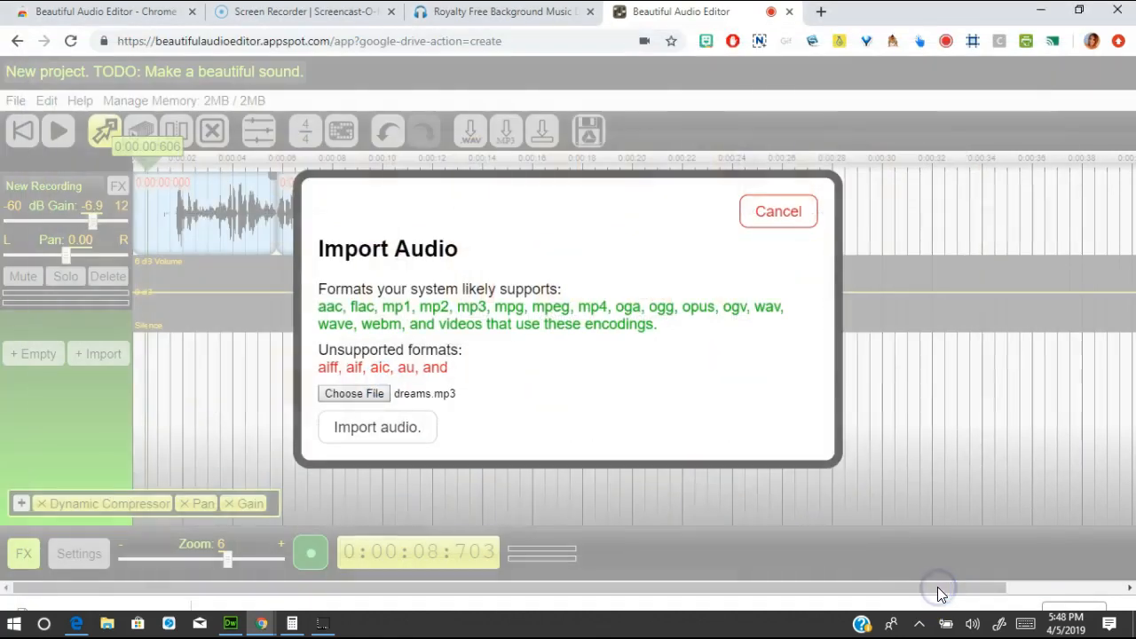
left_click(402, 428)
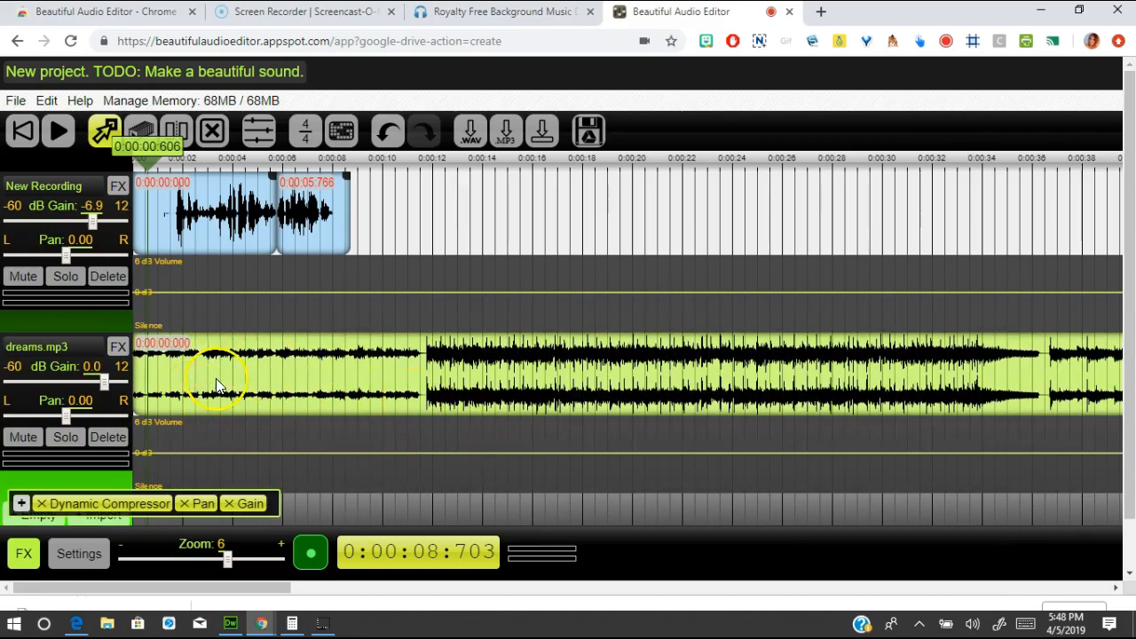
- Play dreams.mp3 from about 9.6 s, then park the playhead near 11.5 s where it gets louder
left_click(277, 367)
left_click_drag(147, 161, 377, 166)
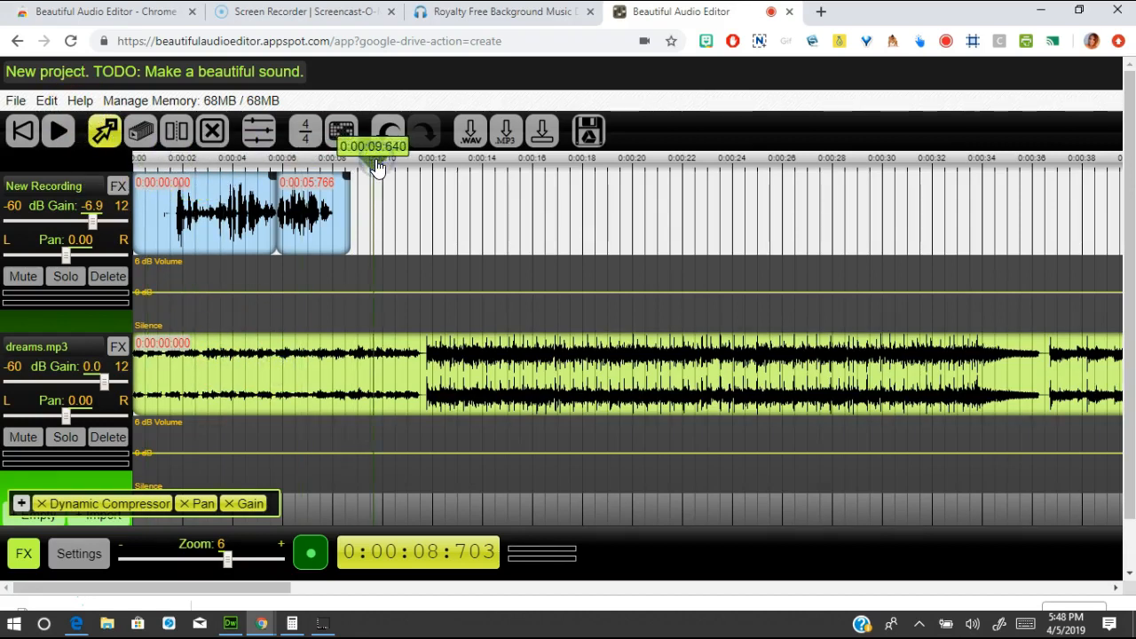
key("space")
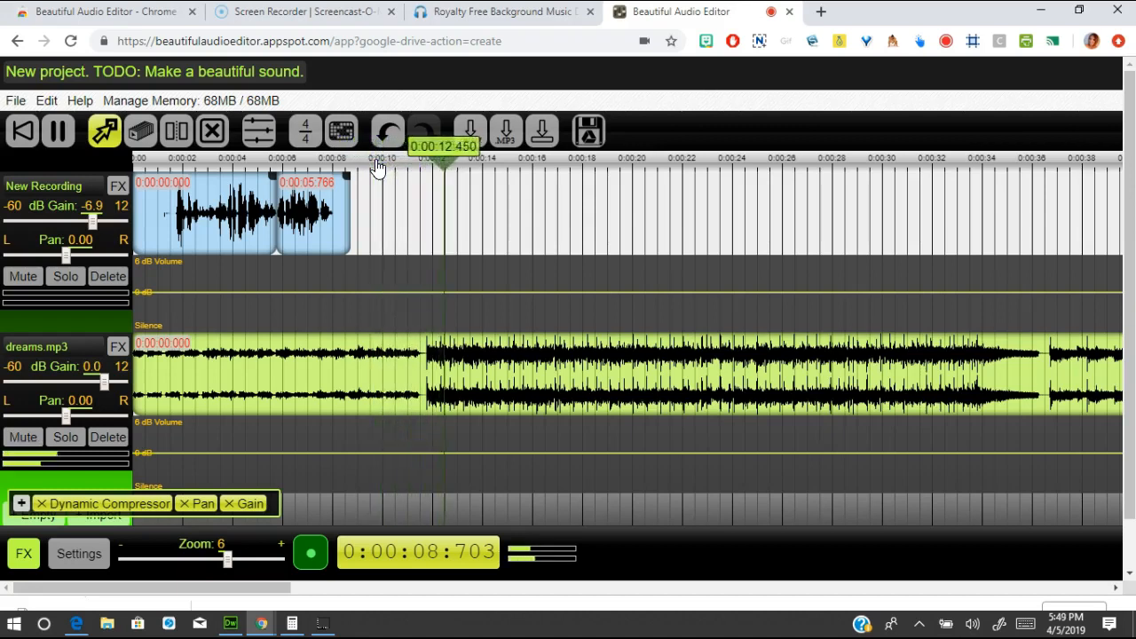
key("space")
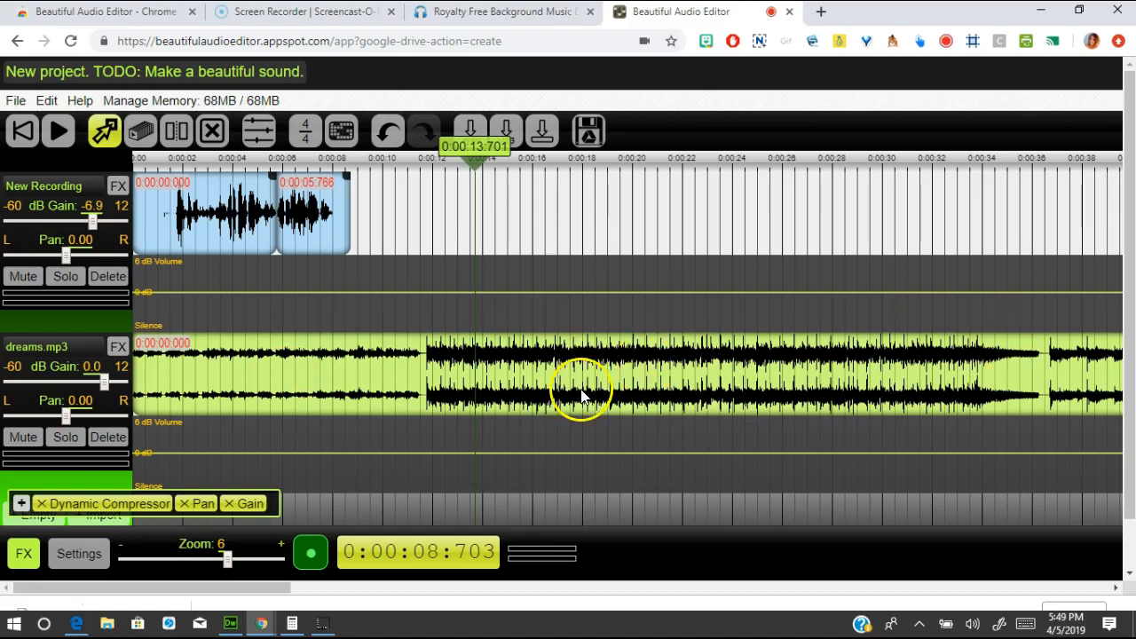
left_click_drag(468, 167, 415, 180)
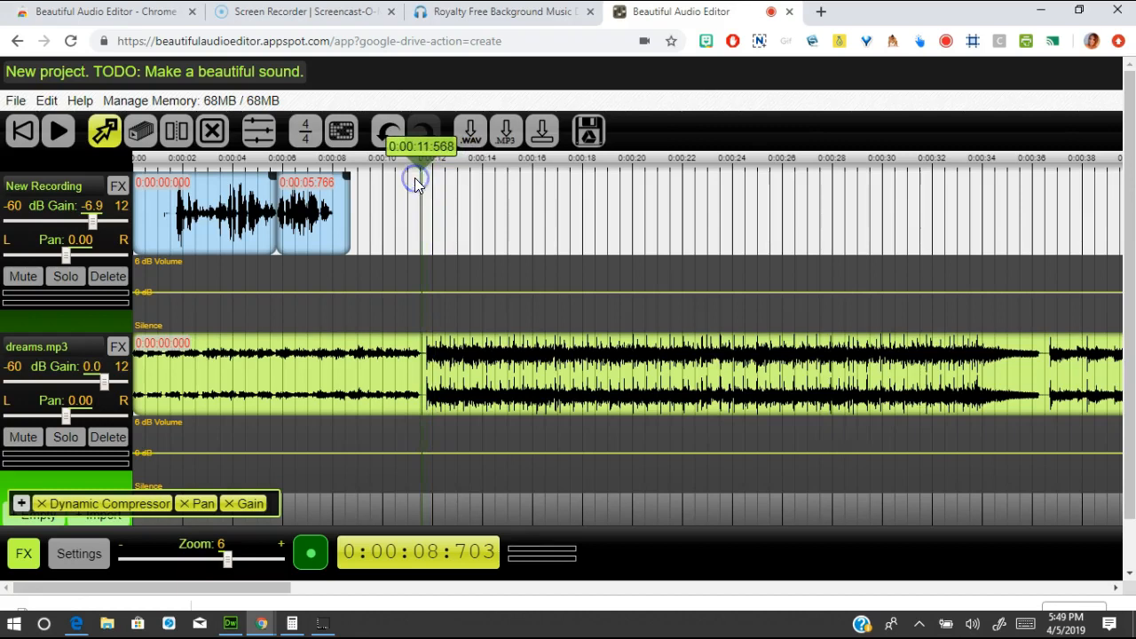
- Split dreams.mp3 at the playhead near 11.6 seconds and delete the section after it
left_click(177, 142)
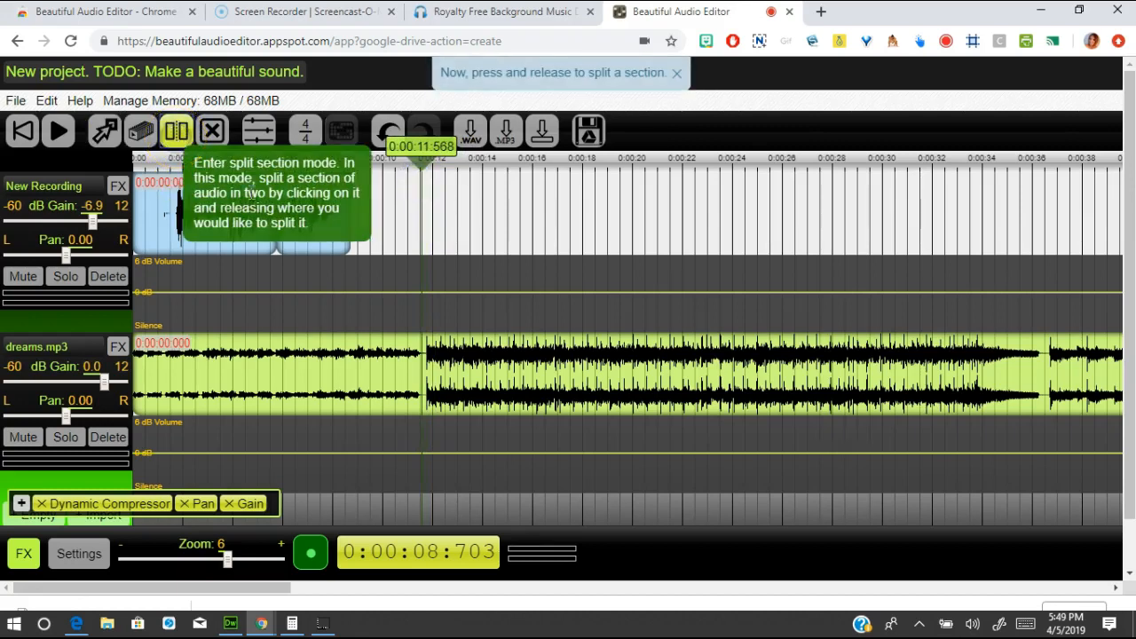
left_click(424, 380)
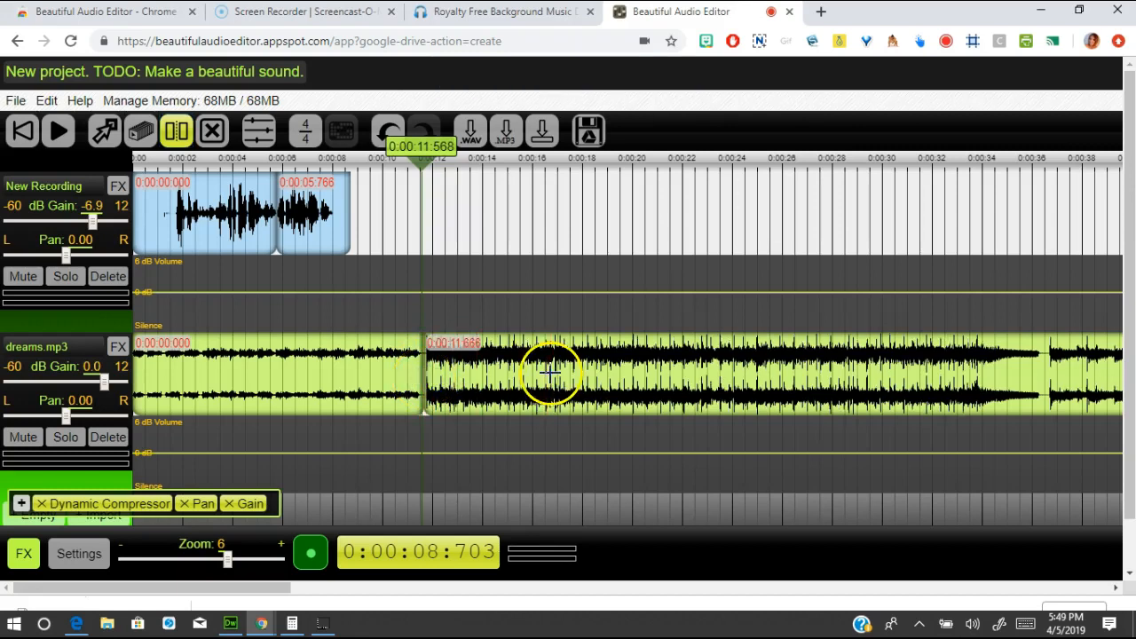
left_click(212, 131)
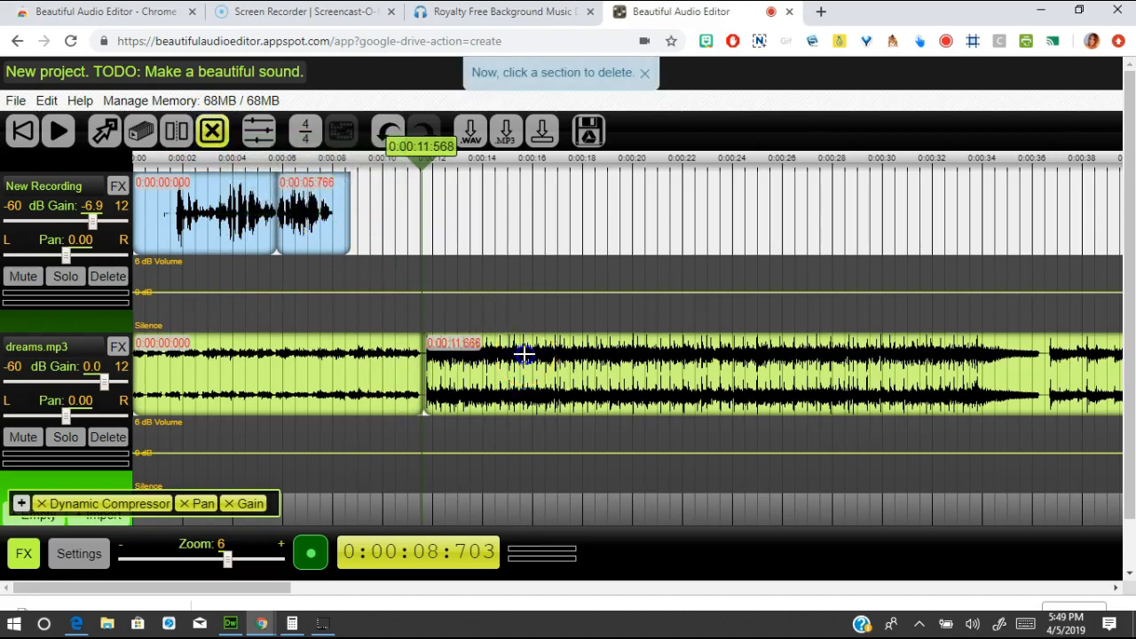
left_click(525, 355)
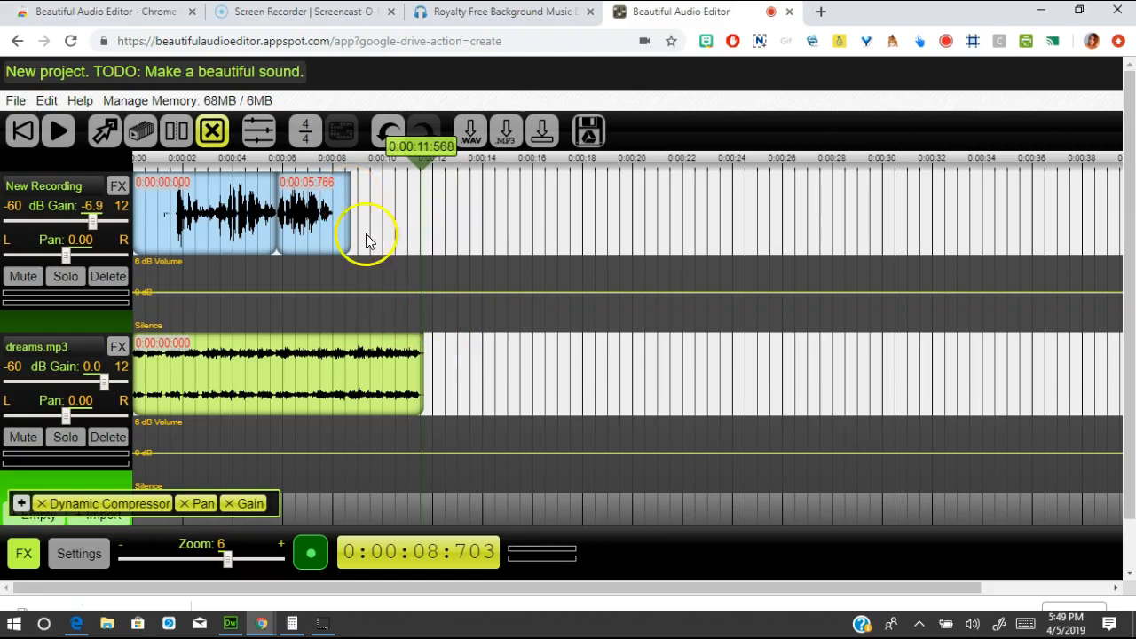
left_click(104, 130)
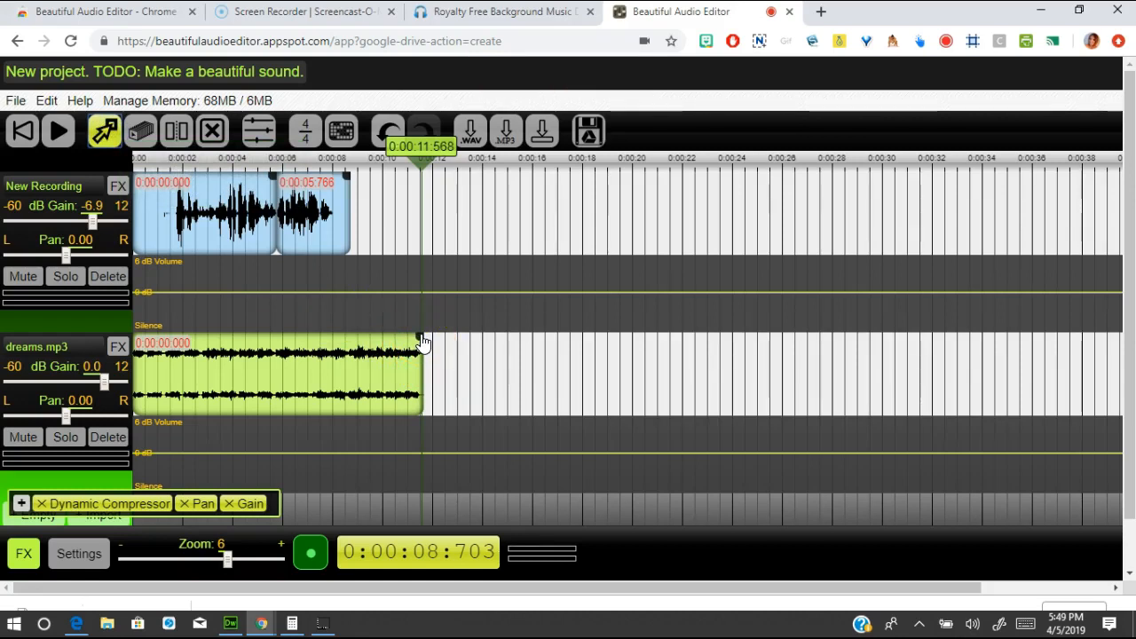
- Shorten dreams.mp3 to end near 8.5 seconds and play it with the voice from 3.8 seconds
left_click_drag(422, 339, 345, 338)
left_click(229, 195)
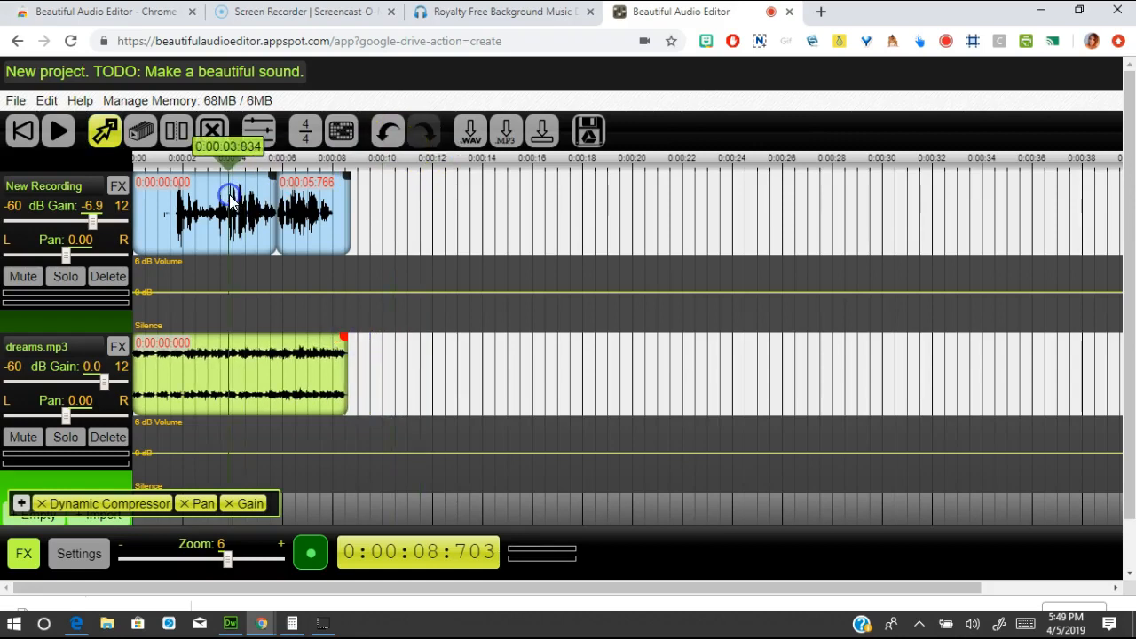
key("space")
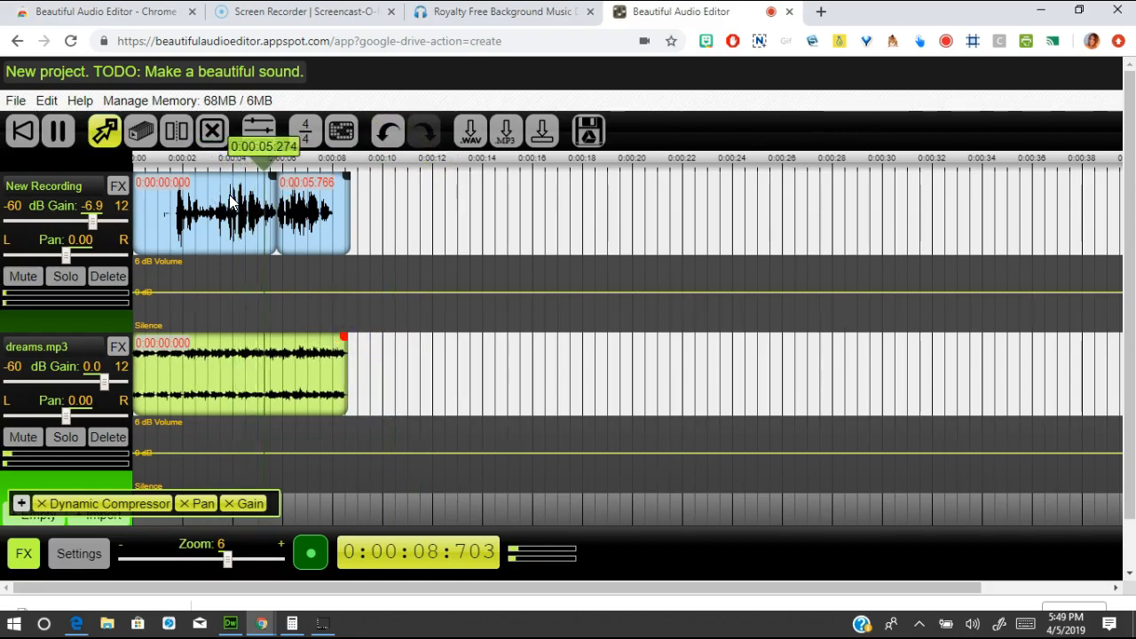
key("space")
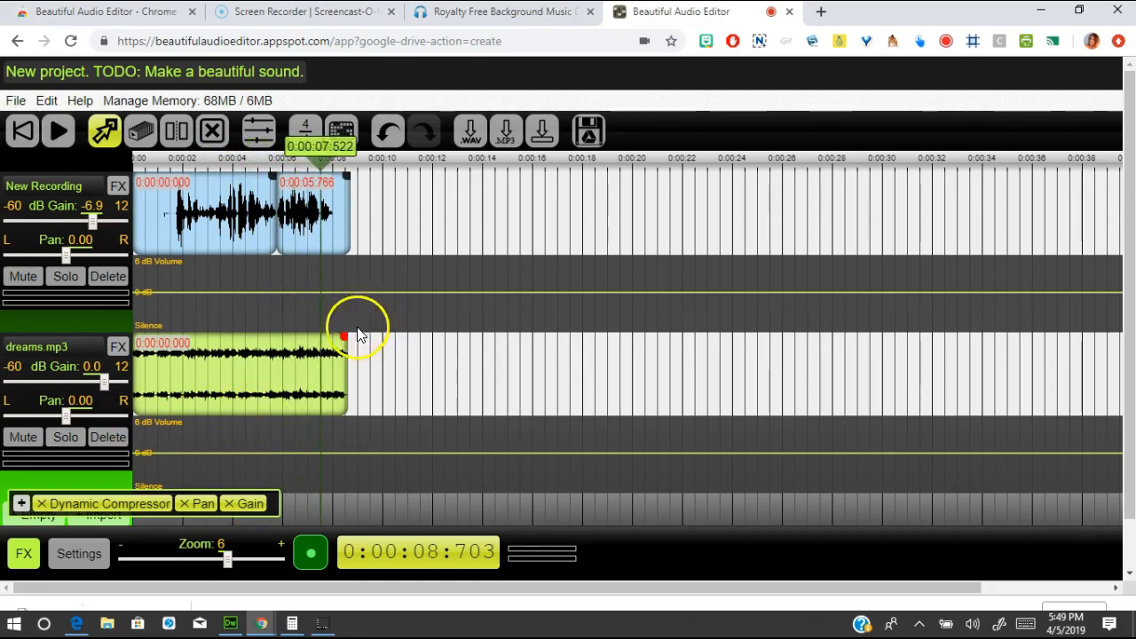
- Lengthen the clip again, preview the ending from about 7 seconds, then trim it to about 10.8 seconds
left_click_drag(345, 338, 539, 386)
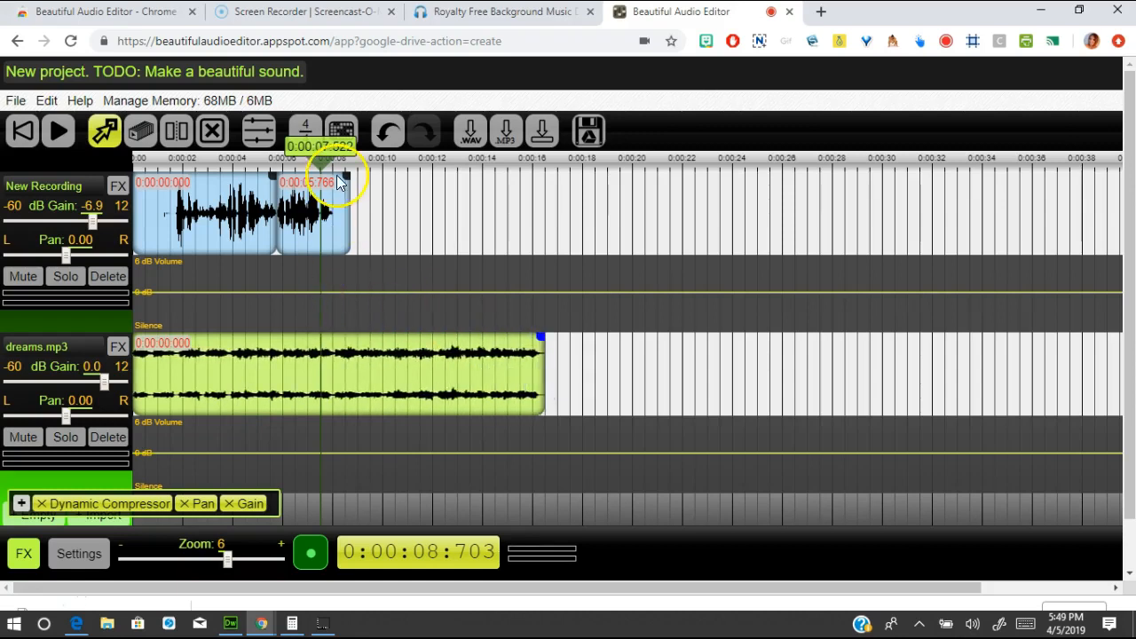
left_click_drag(325, 163, 313, 163)
key("space")
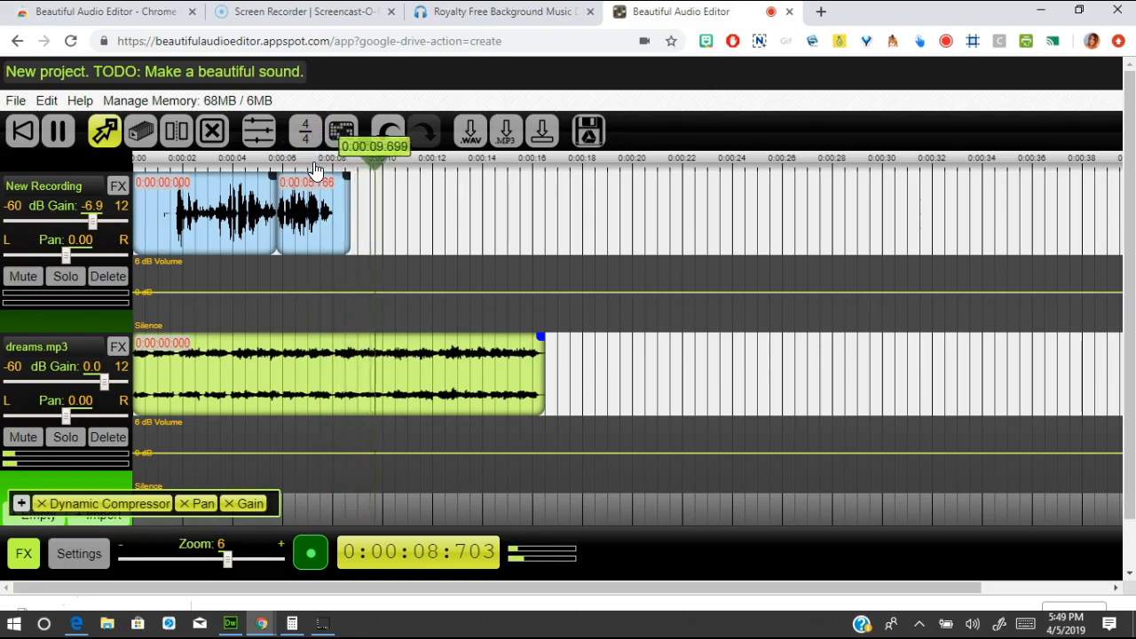
key("space")
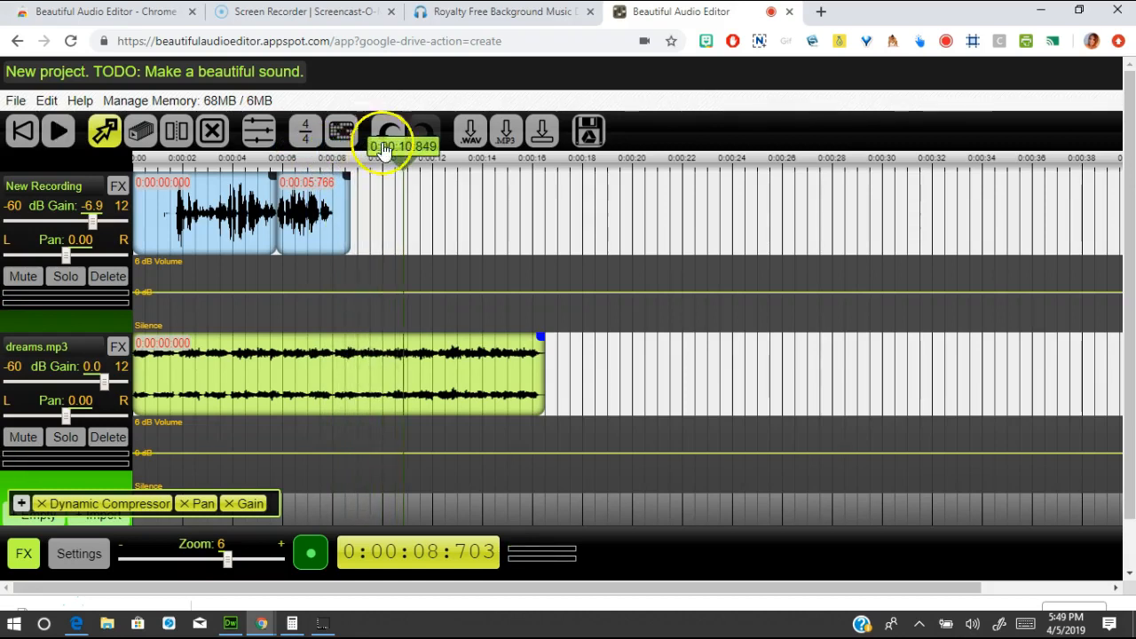
left_click_drag(541, 337, 406, 346)
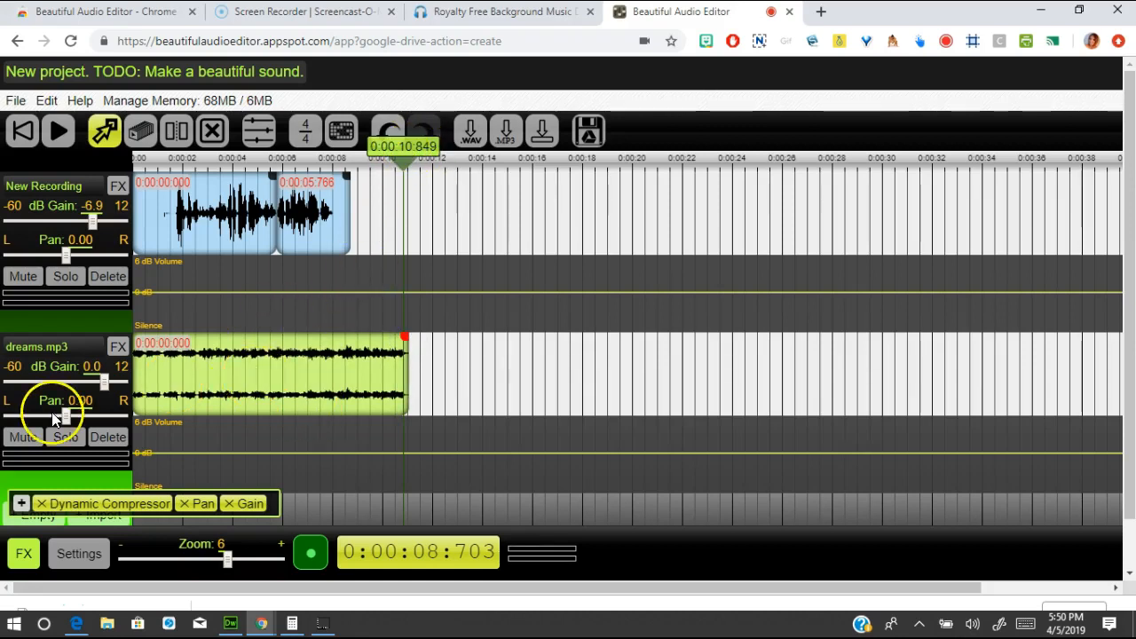
- Lower the dreams.mp3 gain to -12.1 dB, replaying the mix to check it against the voice
left_click_drag(103, 383, 63, 388)
left_click_drag(404, 174, 236, 172)
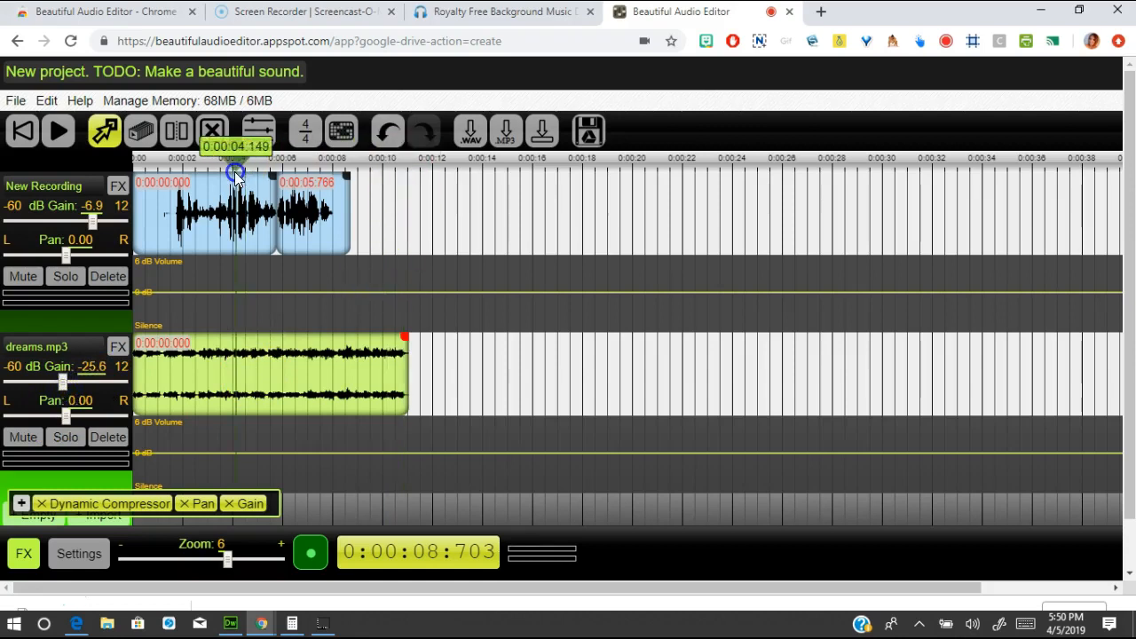
key("space")
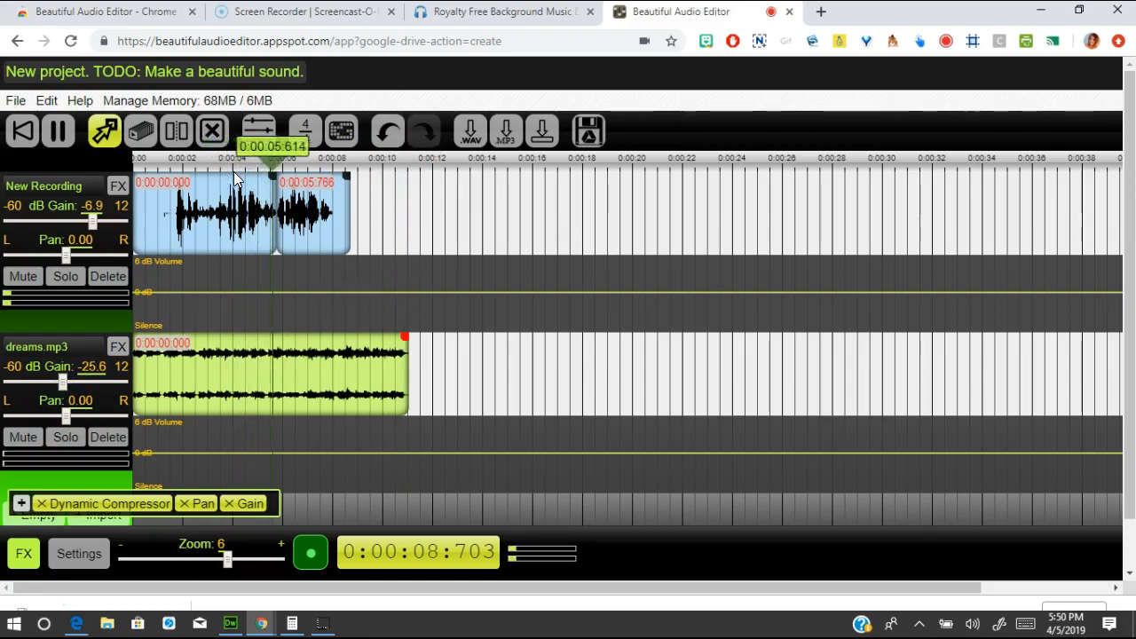
left_click_drag(65, 384, 84, 383)
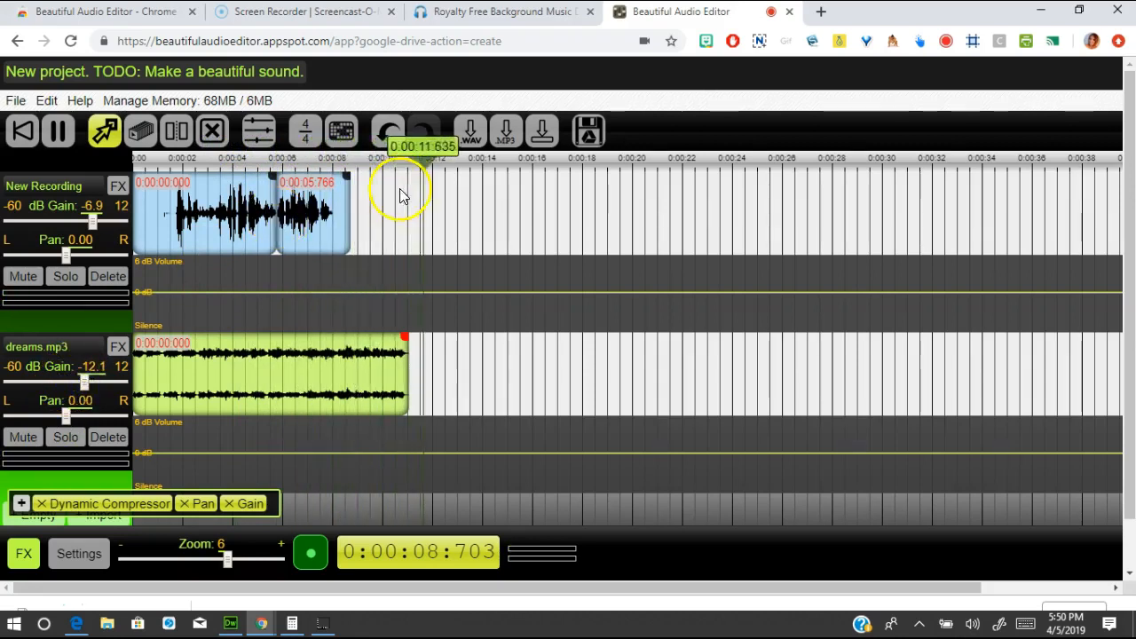
scroll(399, 195, "down", 1)
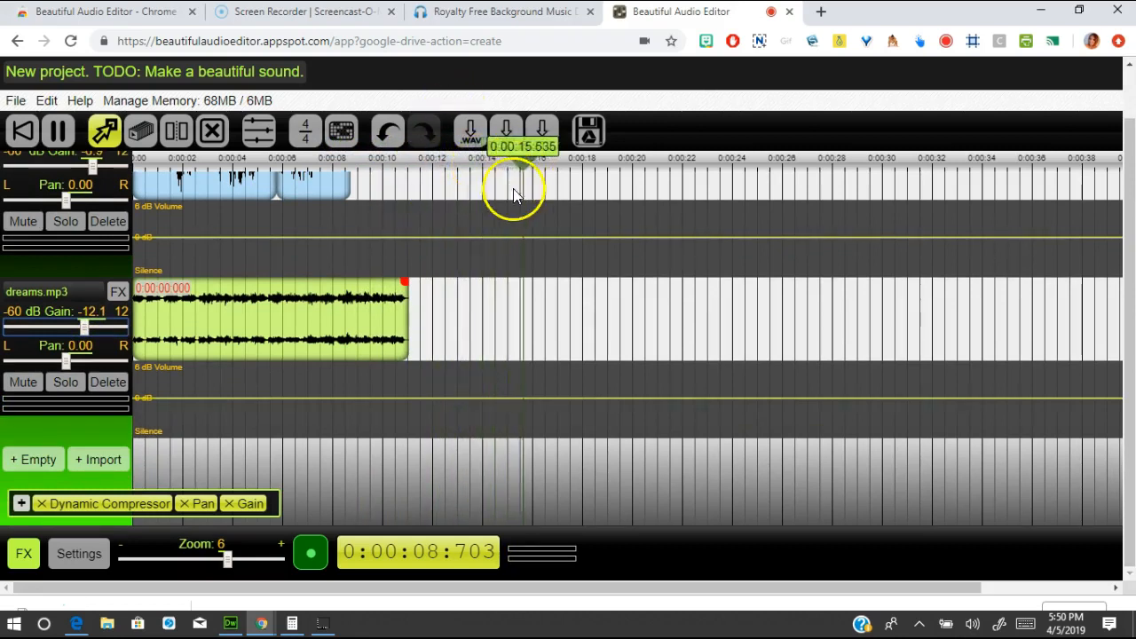
left_click(552, 156)
left_click_drag(555, 156, 223, 184)
key("space")
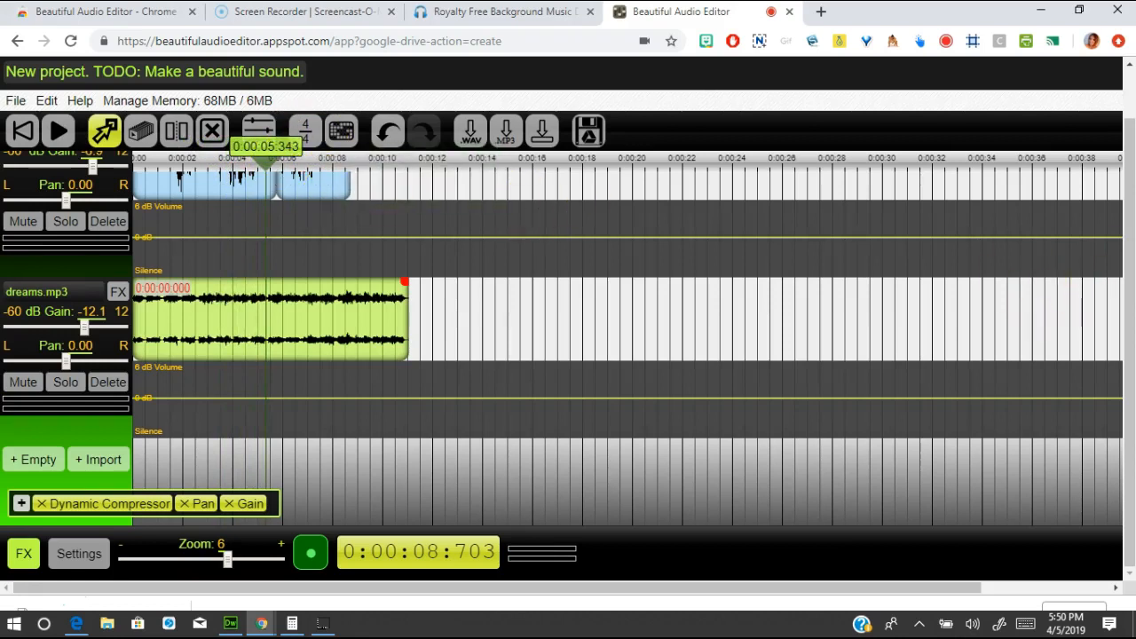
left_click_drag(1127, 255, 1125, 183)
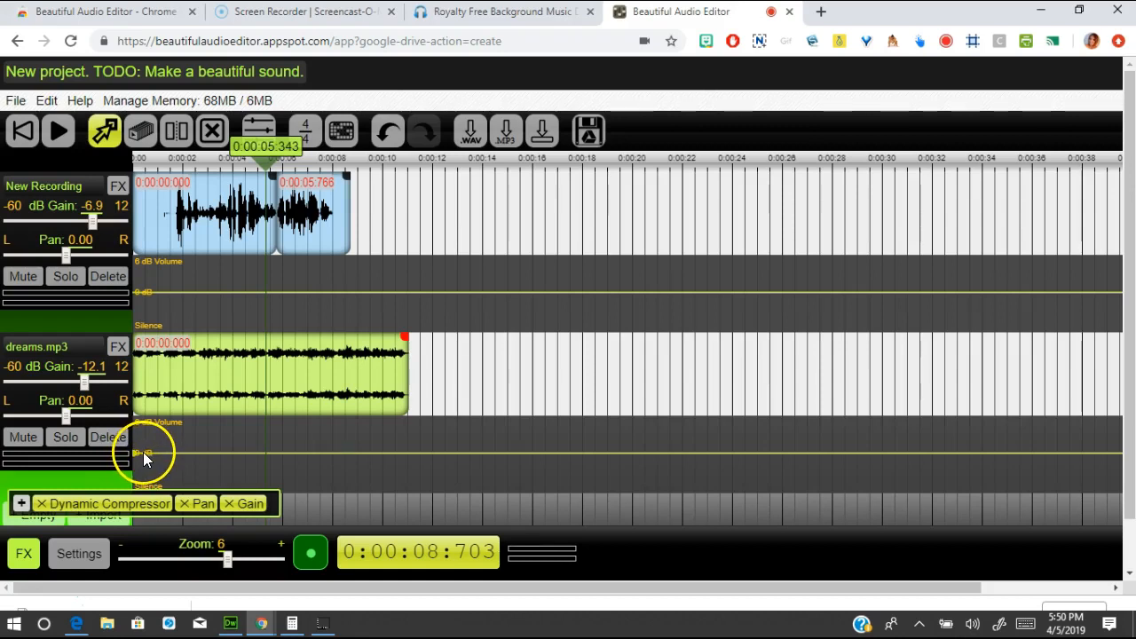
- Add a dreams.mp3 envelope point and drag the start down to Silence for a fade-in
left_click_drag(154, 452, 162, 452)
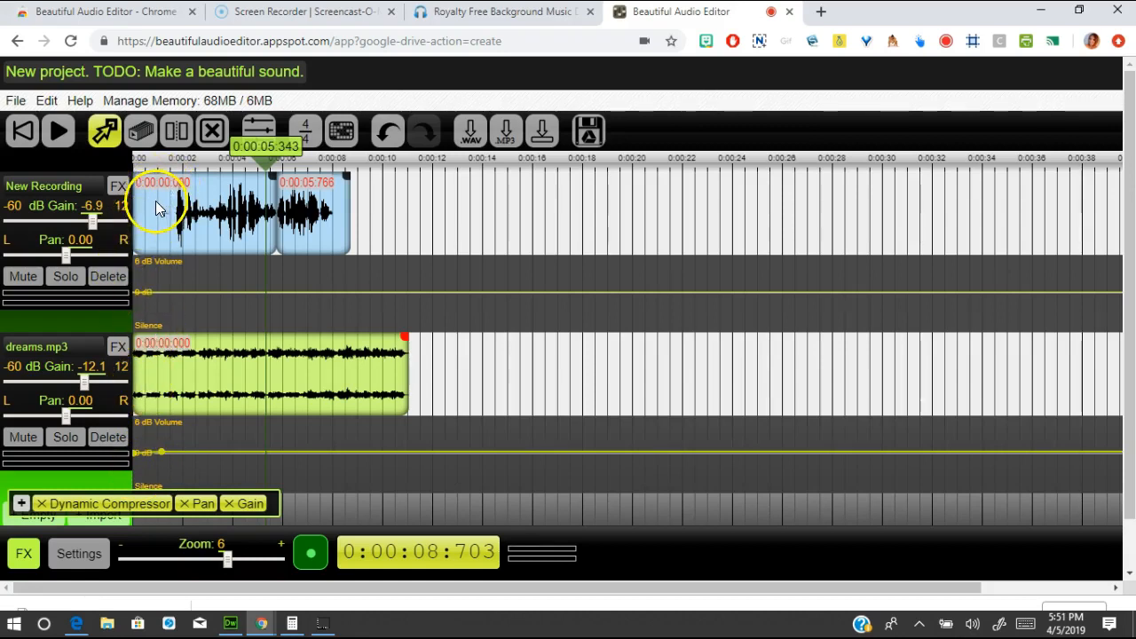
left_click_drag(138, 462, 134, 489)
left_click(130, 497)
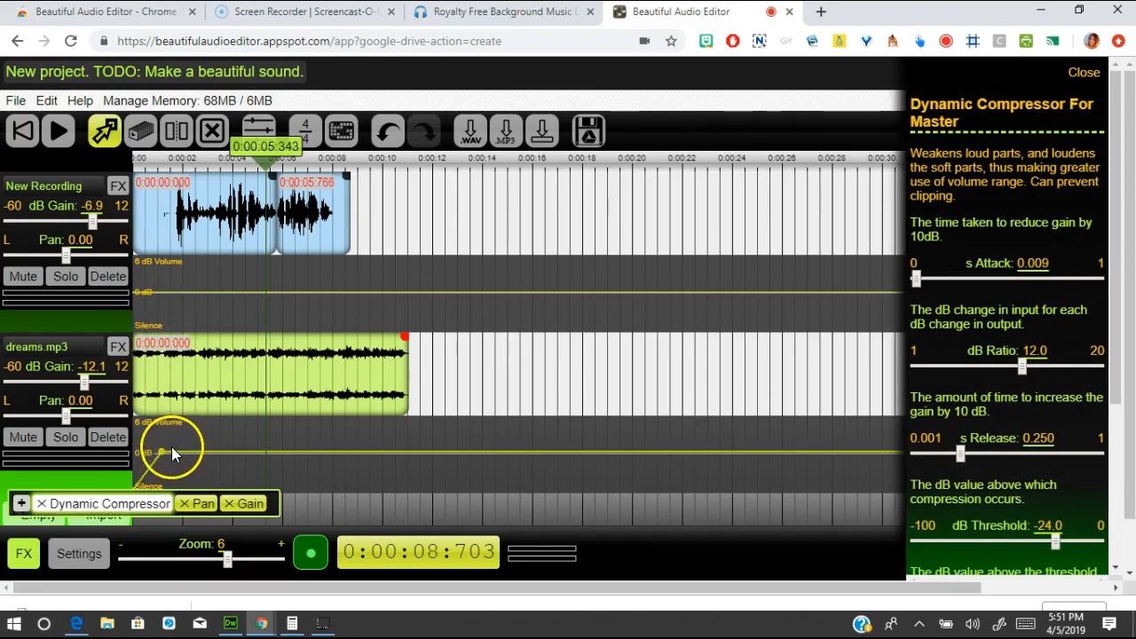
left_click_drag(161, 452, 186, 459)
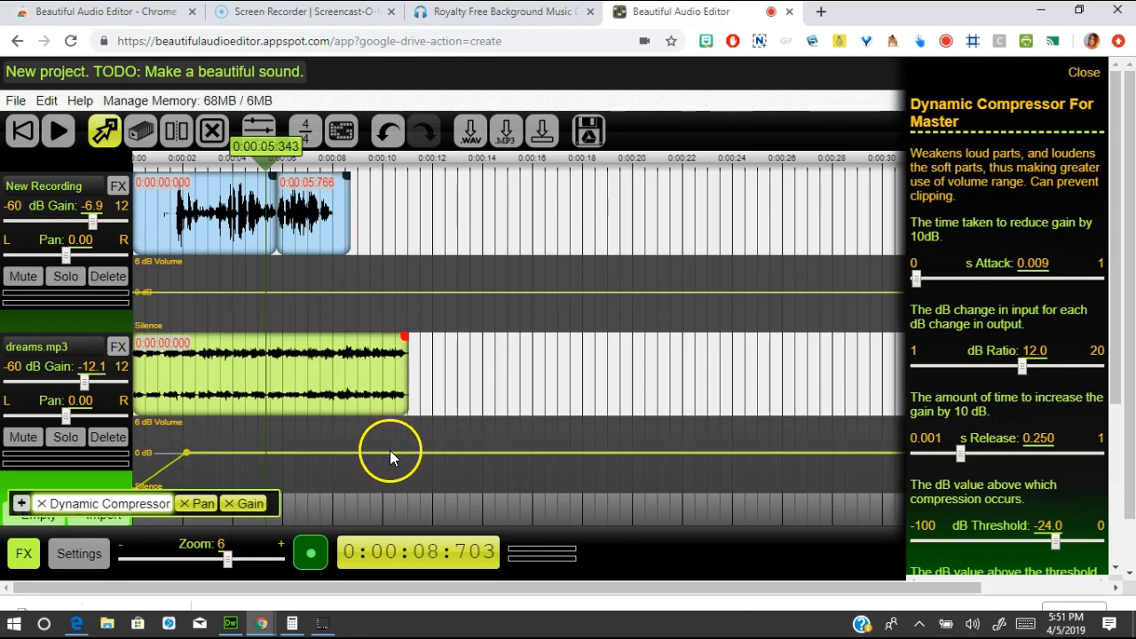
- Add two envelope points near the clip's end and drag the last down to fade dreams.mp3 out
left_click(326, 453)
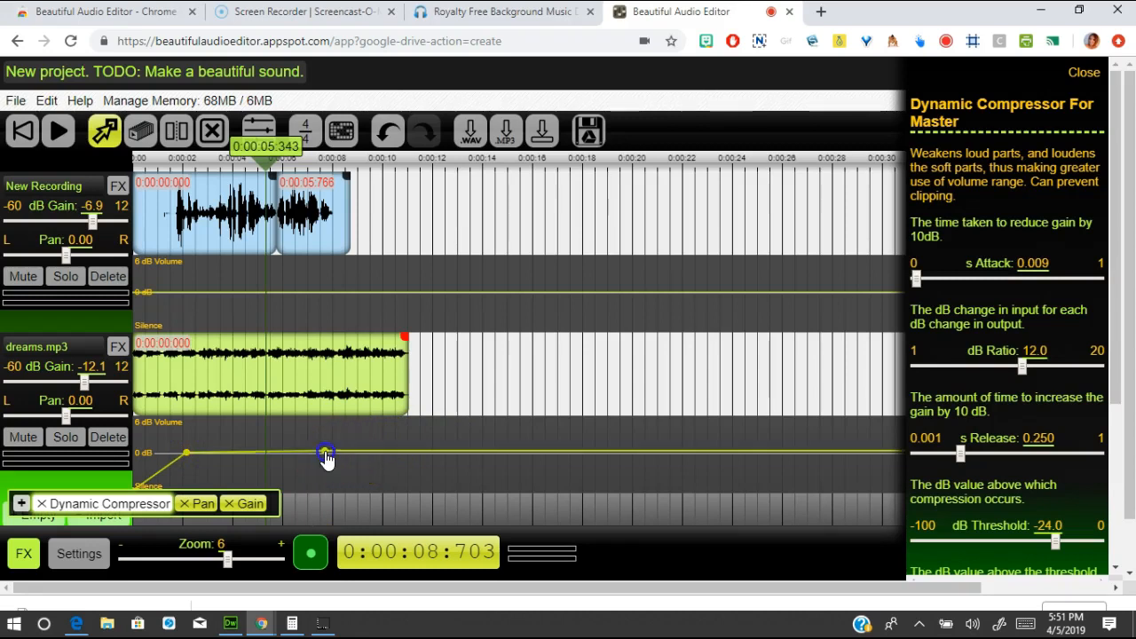
left_click(402, 453)
left_click_drag(401, 455, 403, 506)
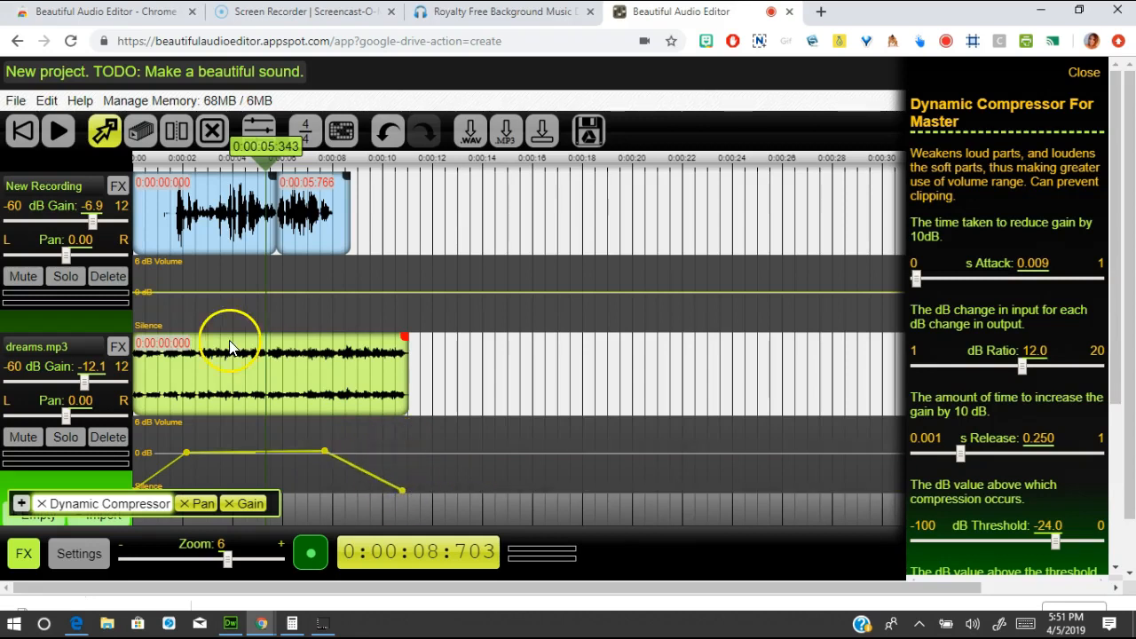
left_click_drag(266, 164, 127, 179)
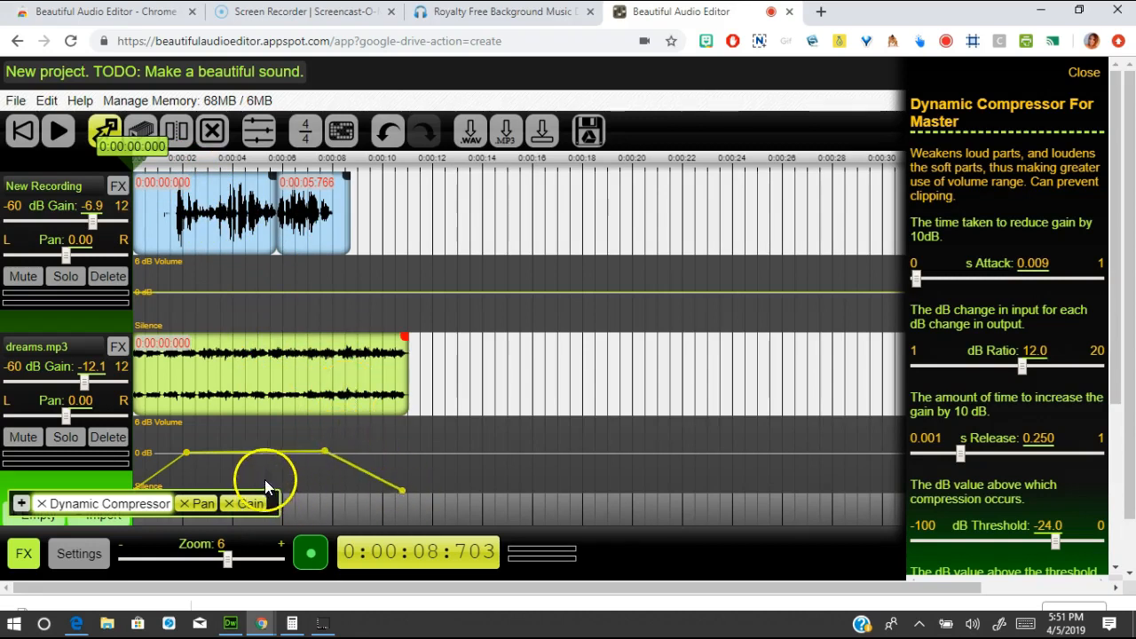
key("space")
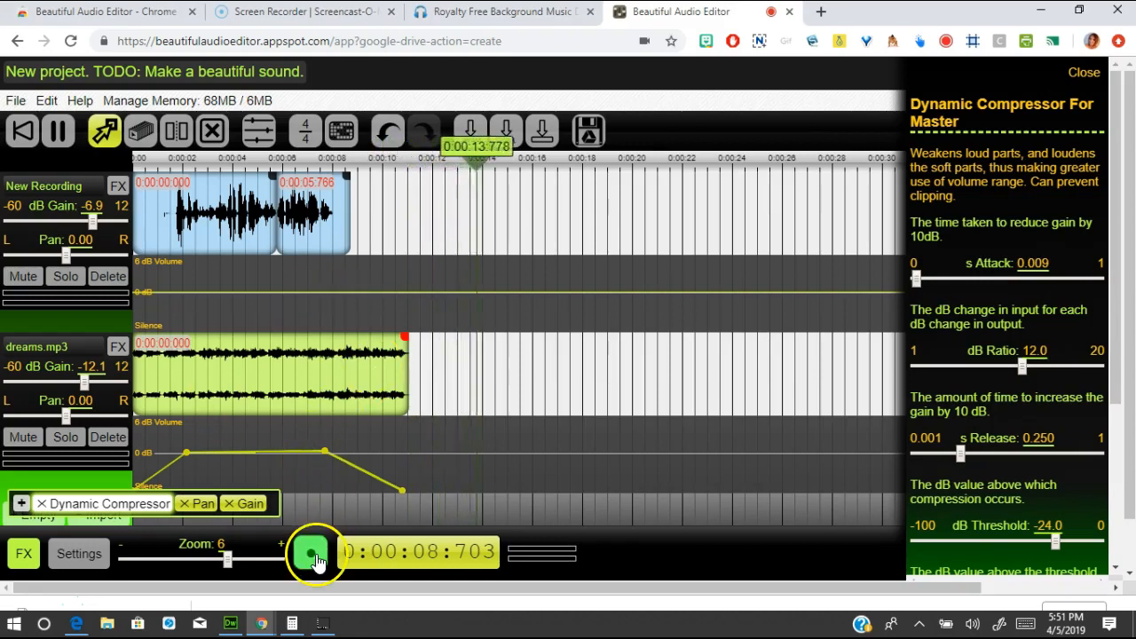
left_click(59, 131)
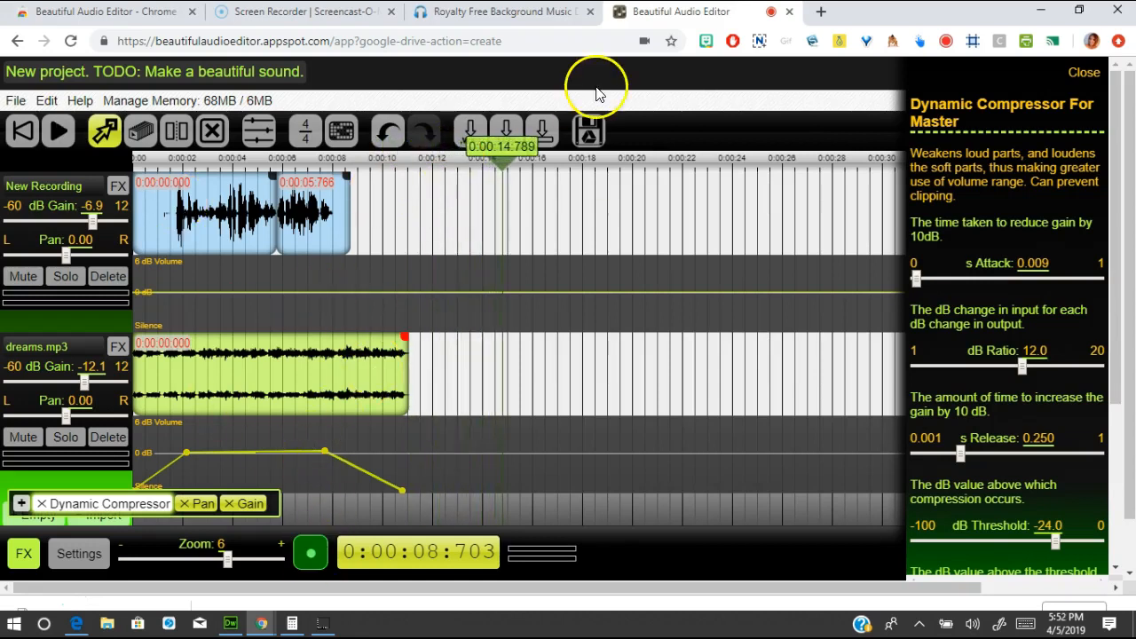
left_click_drag(504, 149, 152, 167)
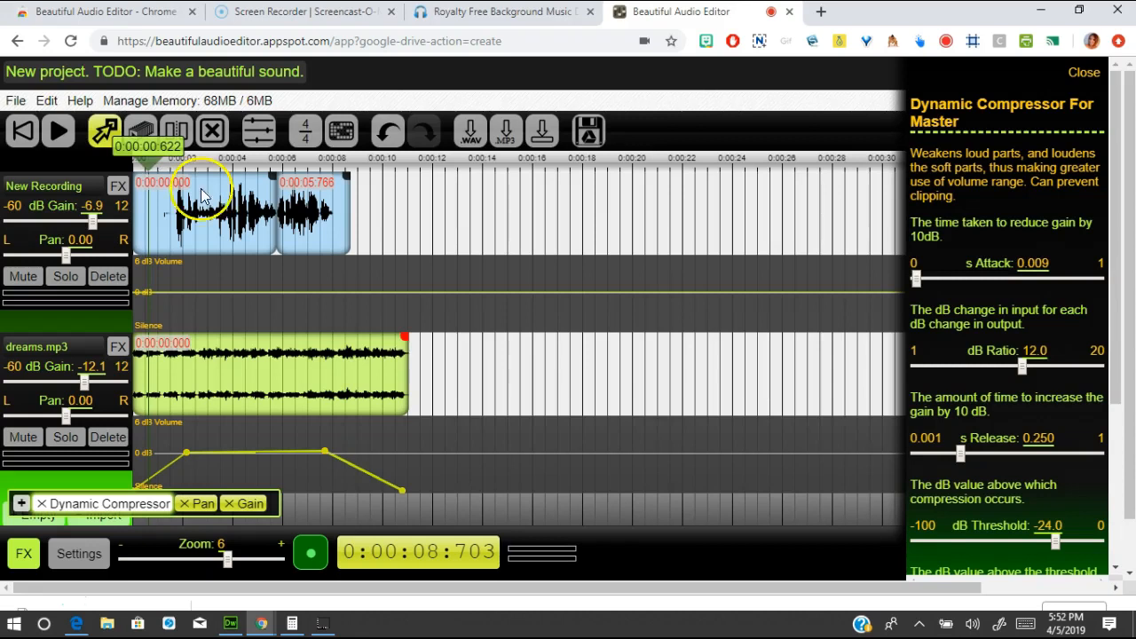
left_click_drag(198, 240, 198, 201)
left_click(404, 228)
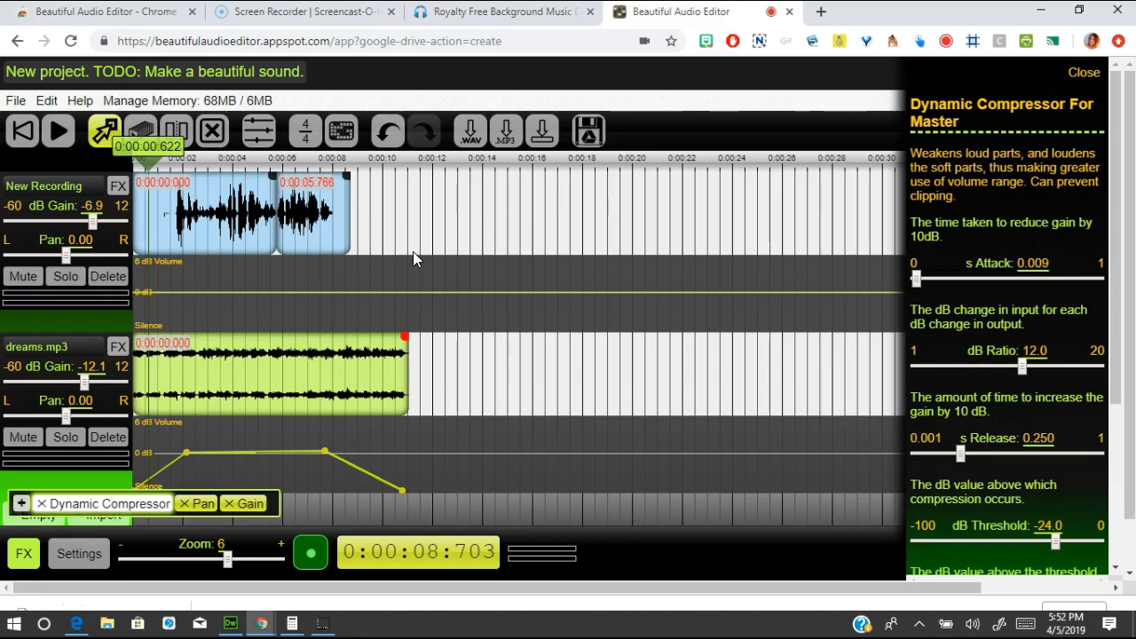
- Browse the master output's Add Effect list without adding anything, then show New Recording's effects chain
left_click(21, 505)
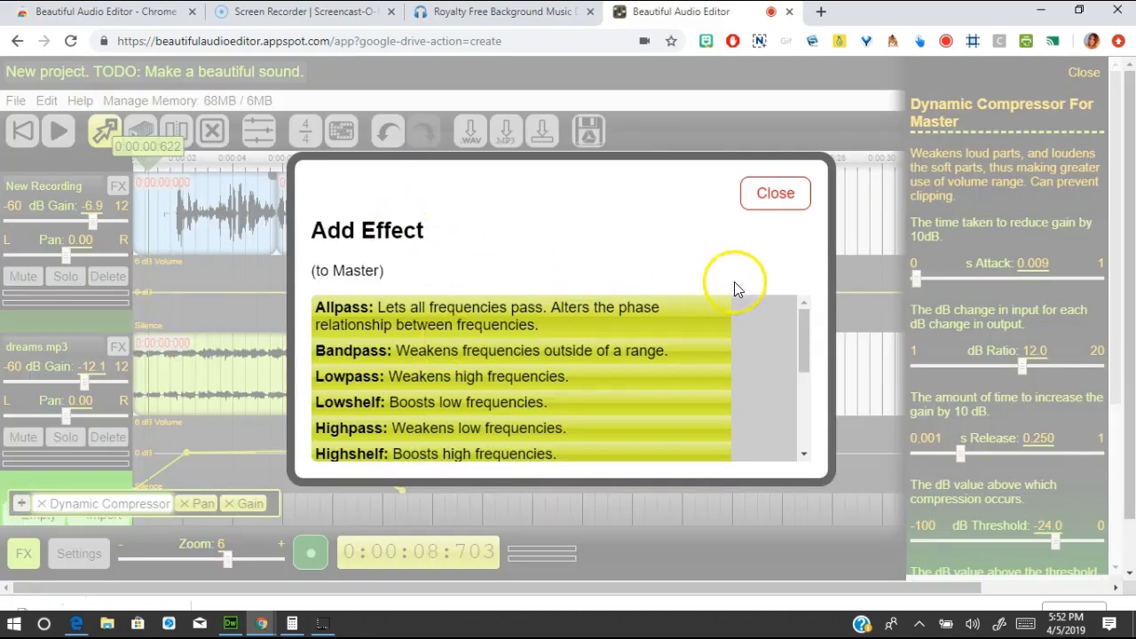
left_click_drag(801, 336, 804, 423)
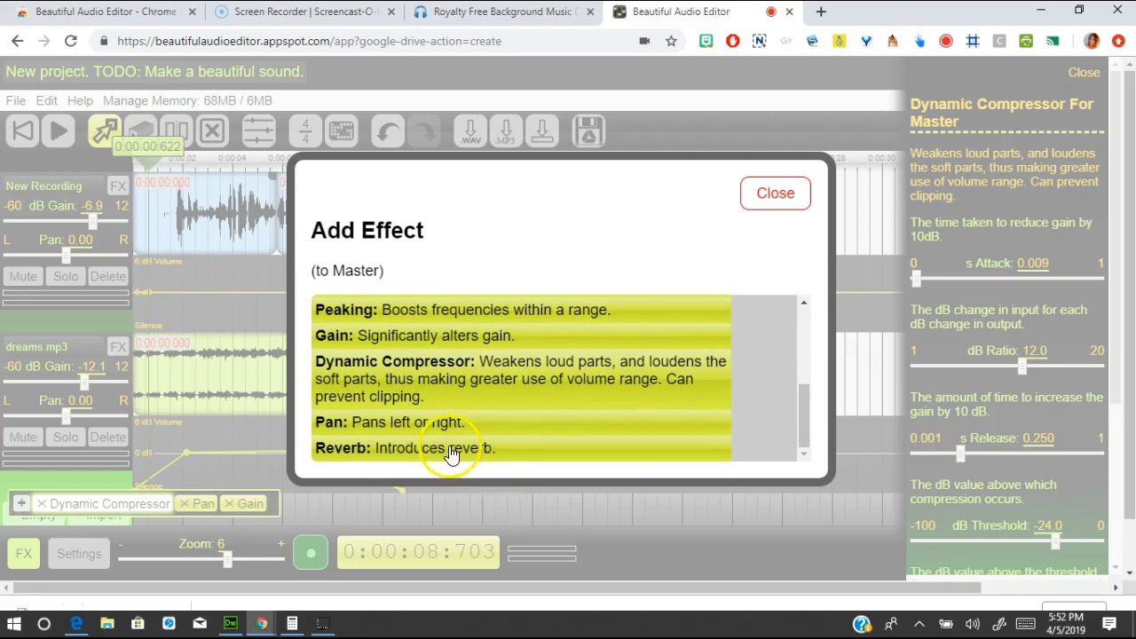
left_click(789, 203)
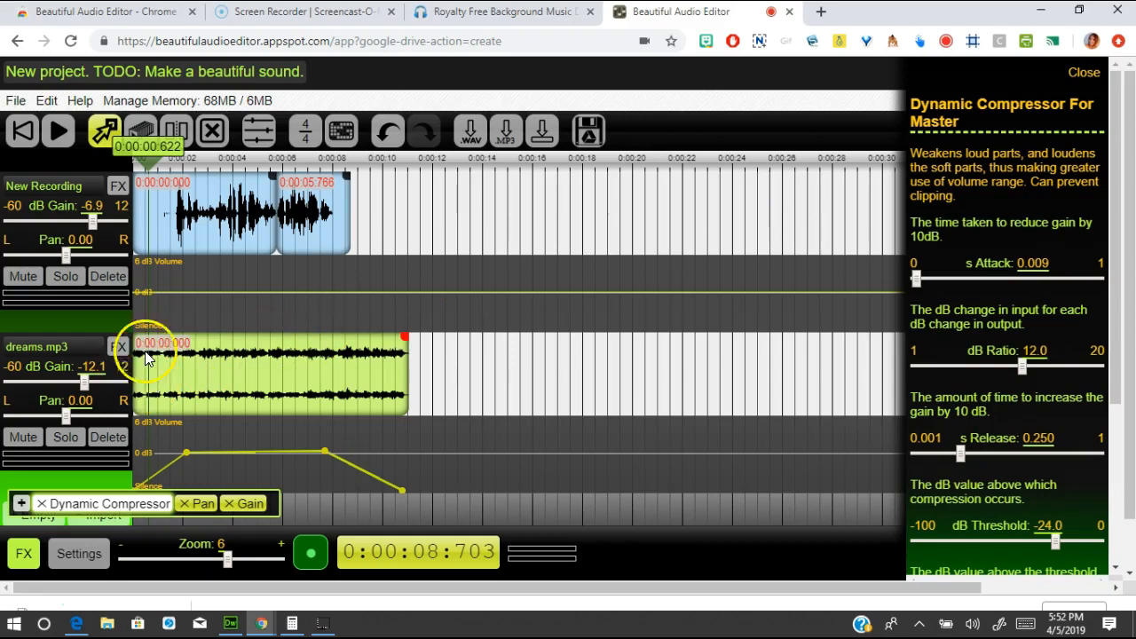
left_click(122, 189)
left_click(122, 191)
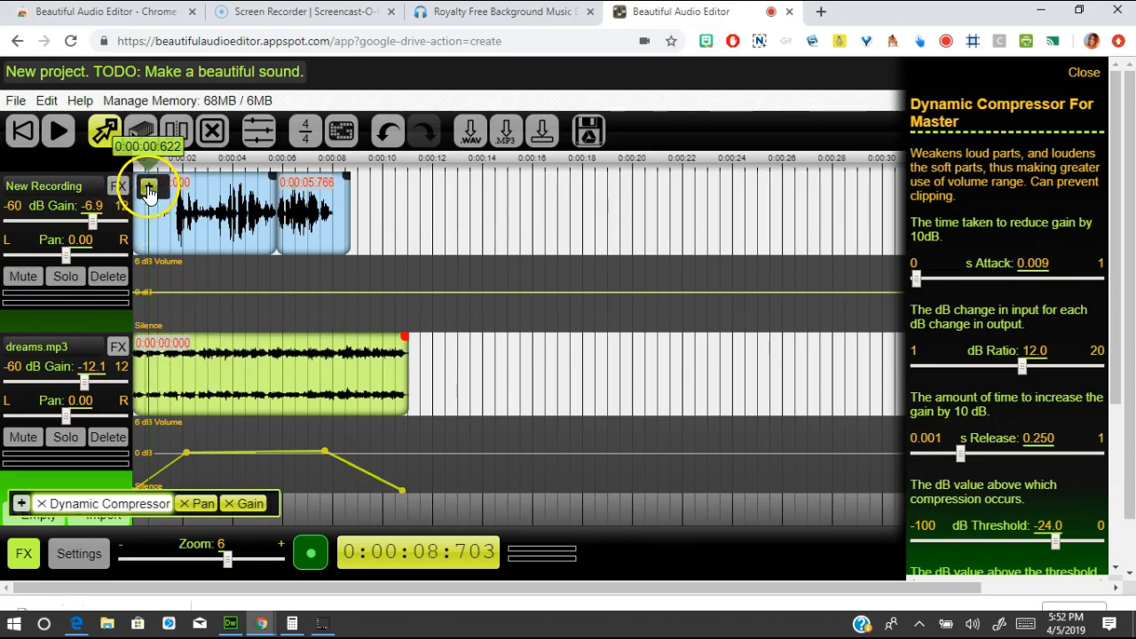
- Open the Add Effect list for New Recording and scroll it down to Reverb
left_click(148, 189)
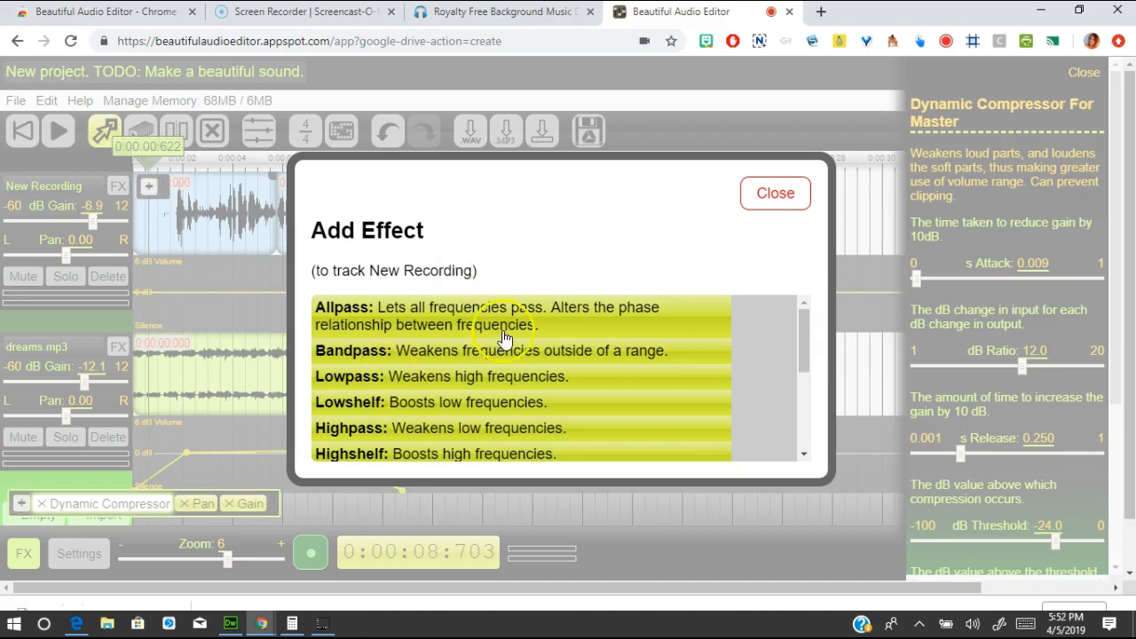
left_click_drag(804, 332, 805, 358)
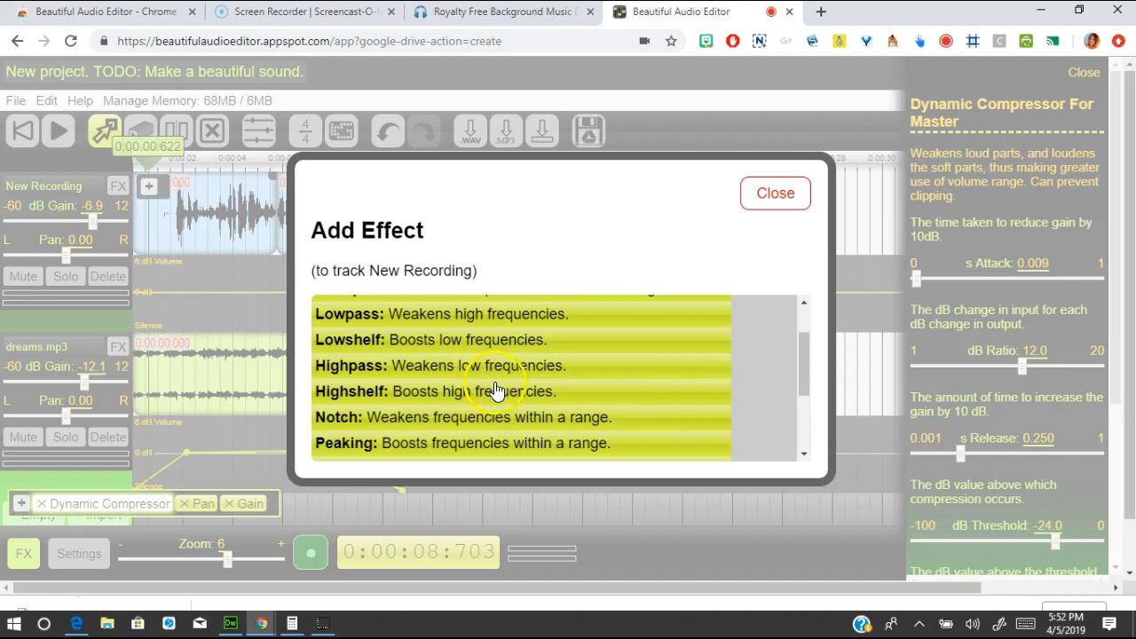
left_click_drag(801, 375, 813, 437)
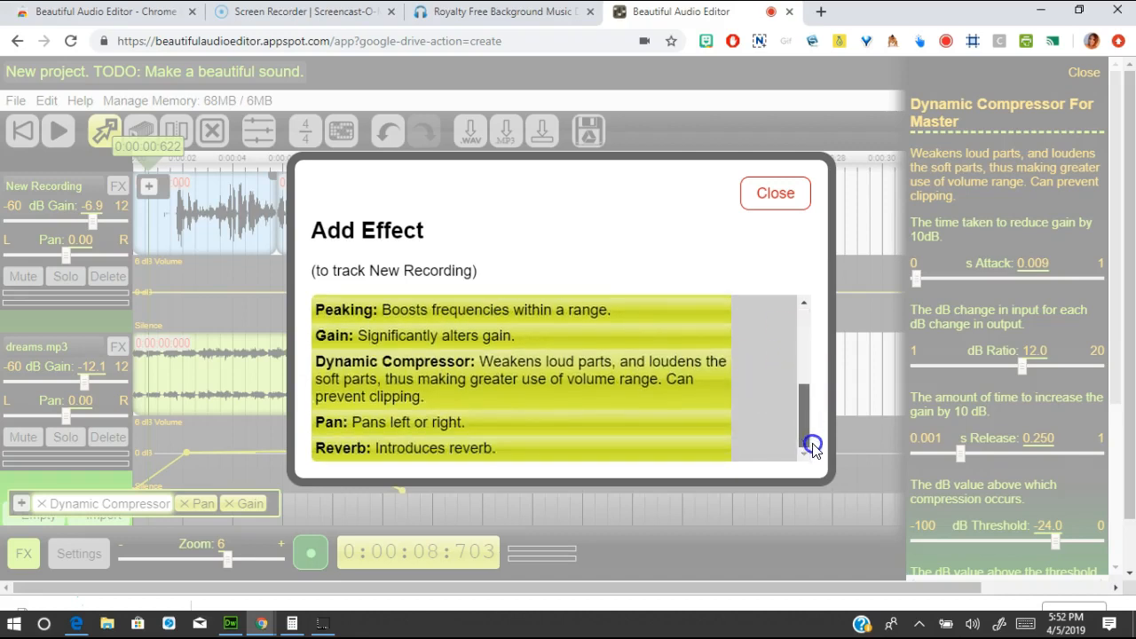
- Add Reverb to New Recording, solo the voice and play it from about 1.4 seconds
left_click(376, 452)
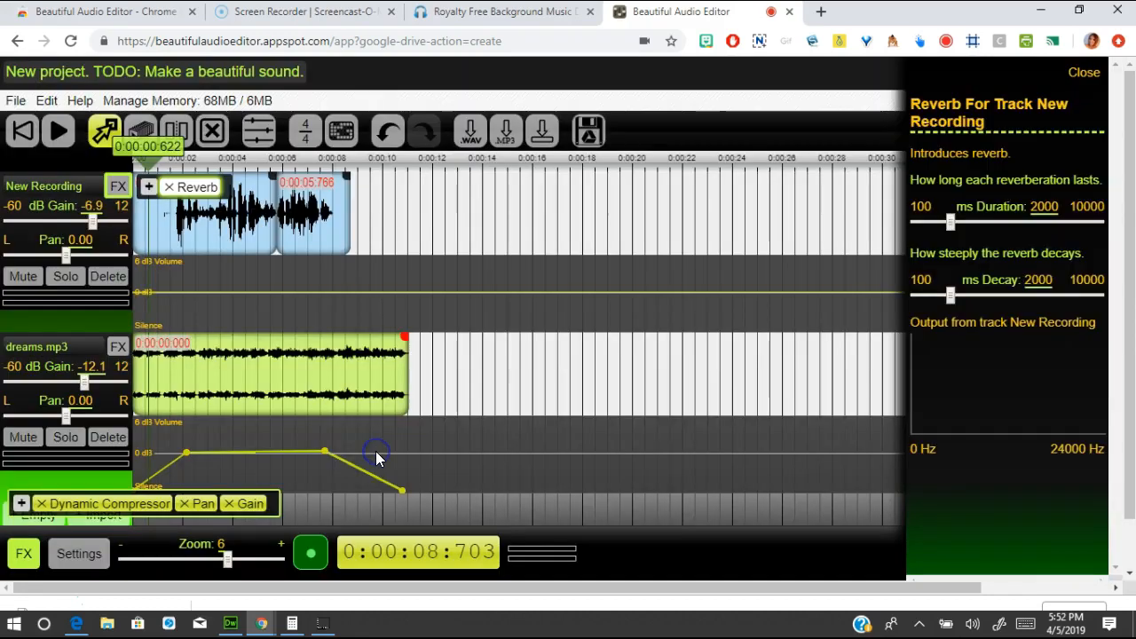
left_click(255, 229)
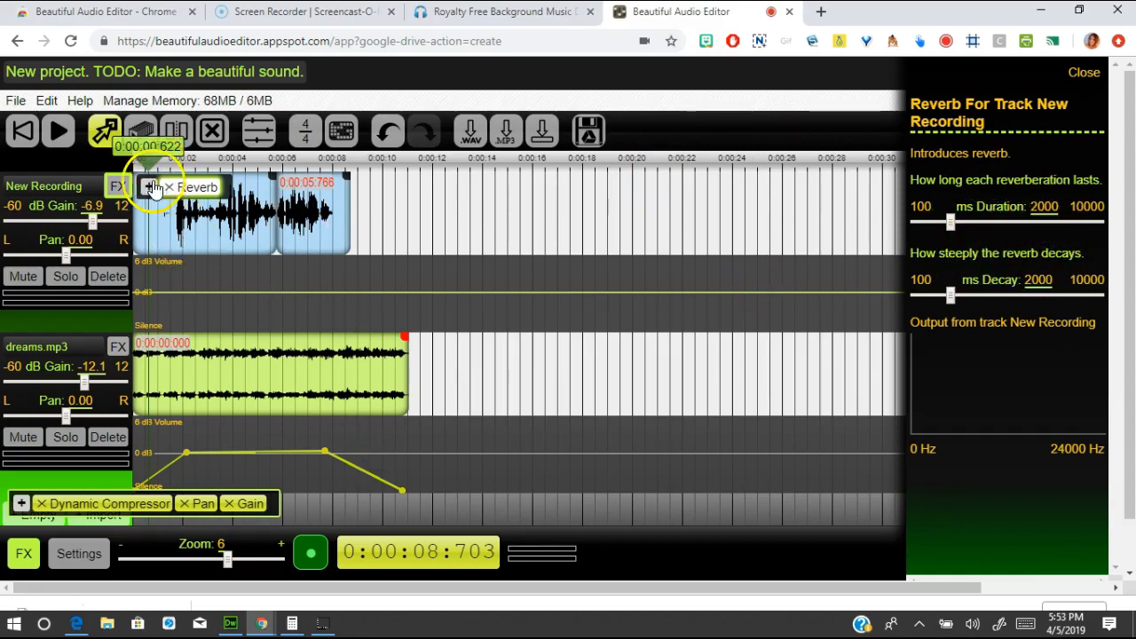
left_click(66, 276)
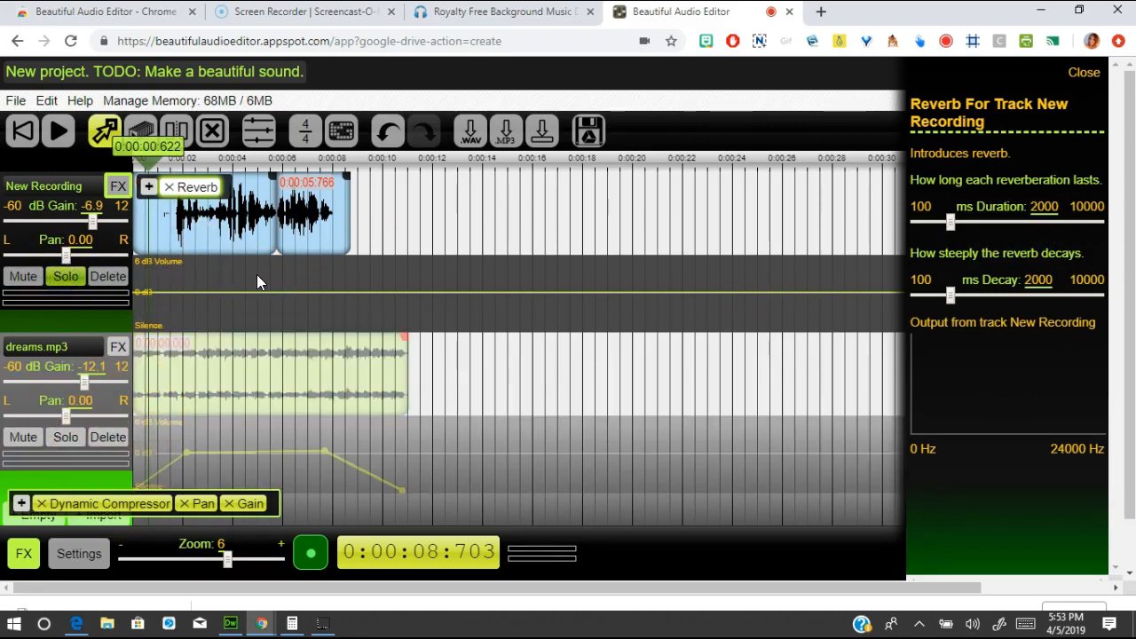
left_click_drag(147, 163, 174, 167)
key("space")
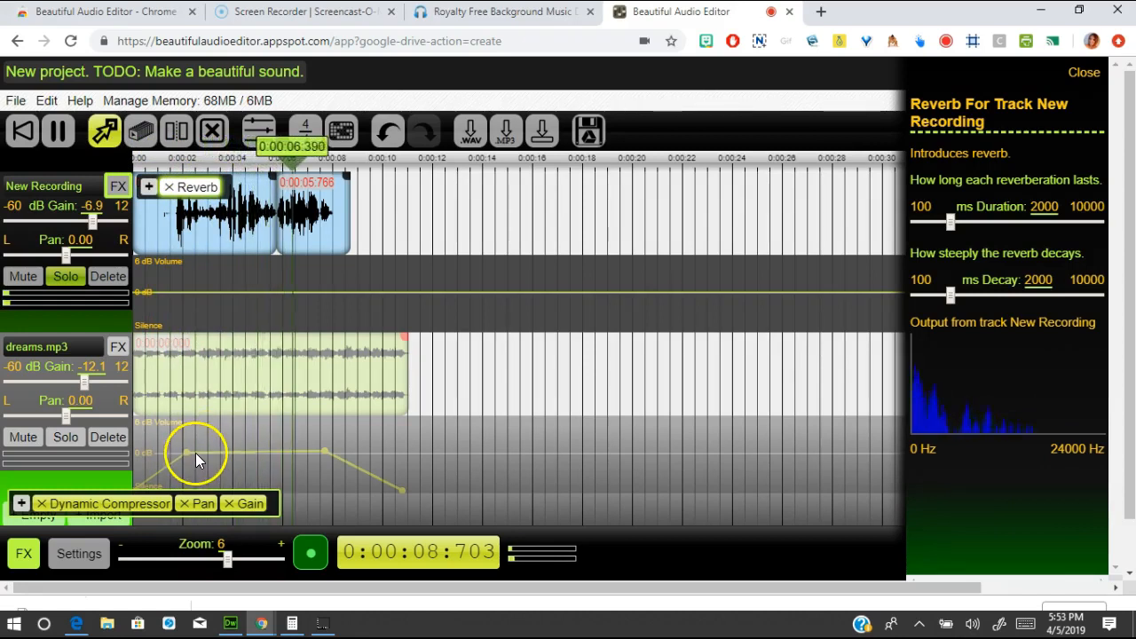
key("space")
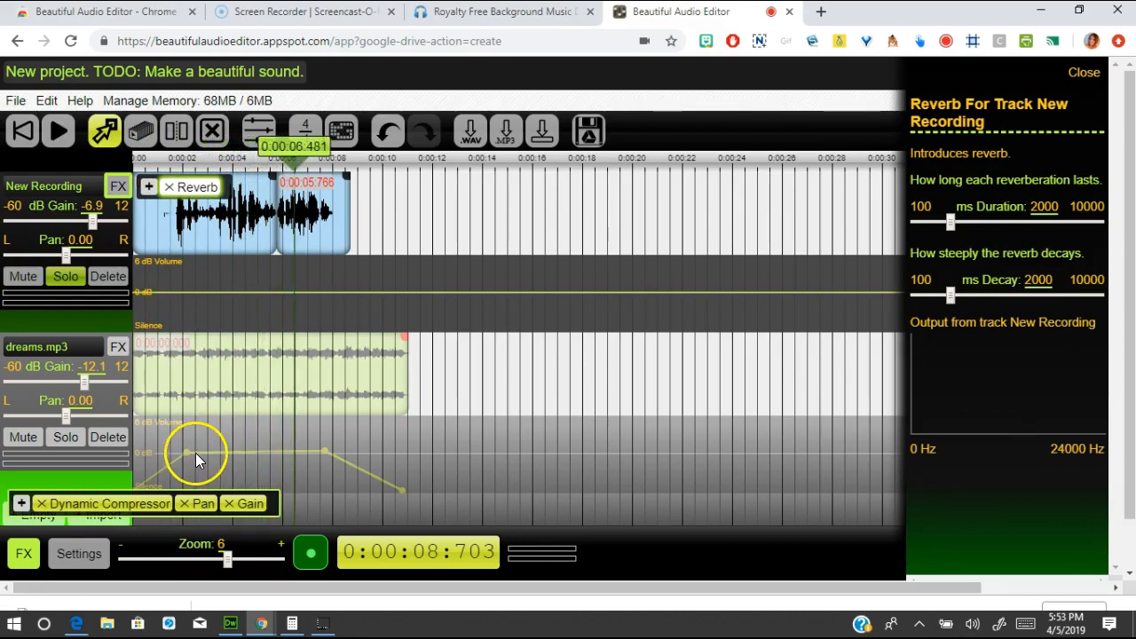
- Set the reverb duration to 100 ms and bring its decay down to 100 ms
left_click(951, 226)
left_click_drag(940, 230, 912, 229)
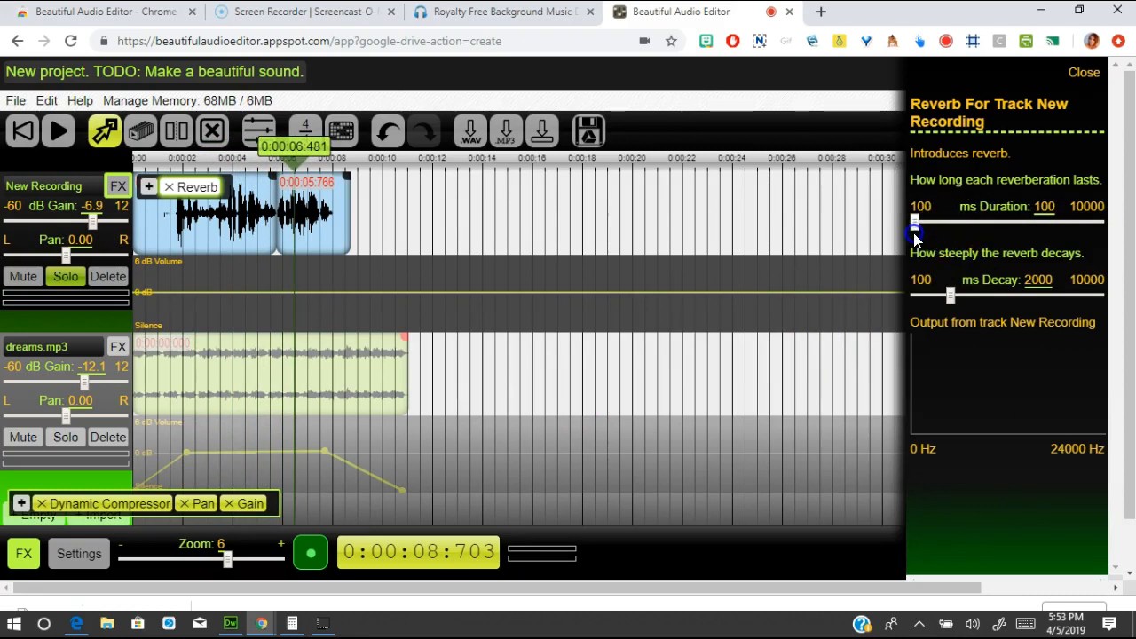
left_click_drag(949, 302, 920, 307)
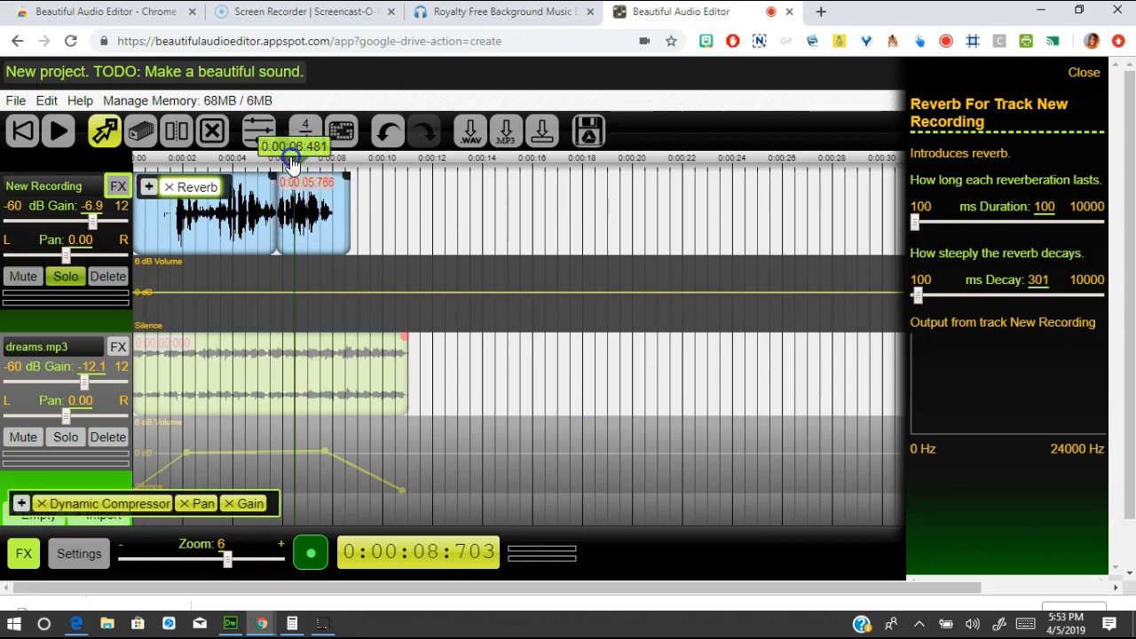
left_click_drag(294, 156, 237, 166)
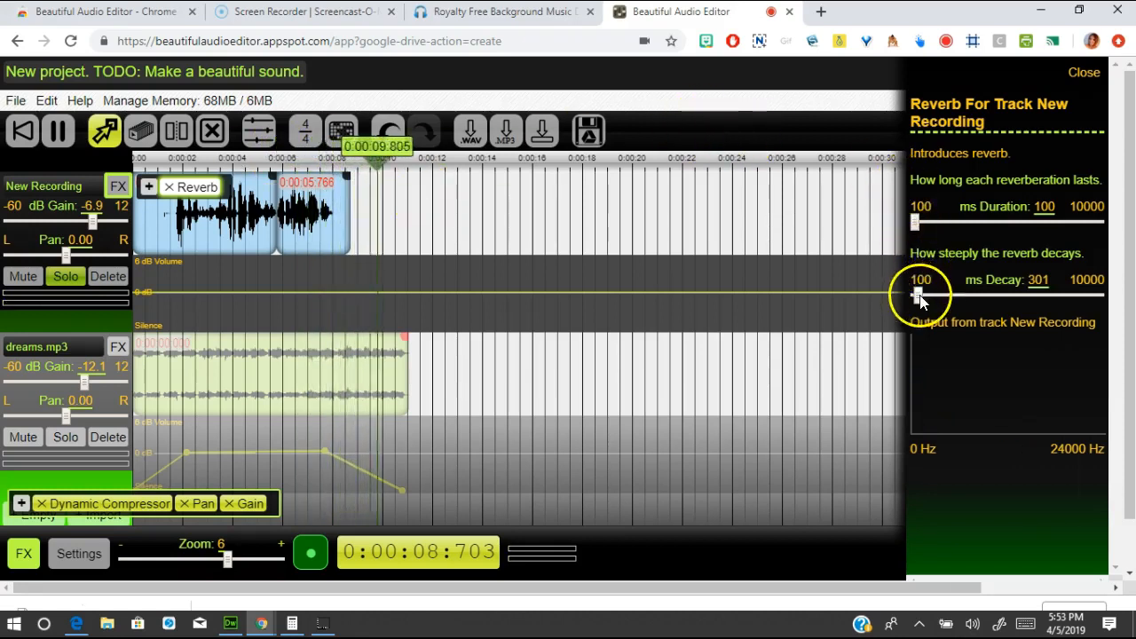
left_click_drag(918, 299, 914, 300)
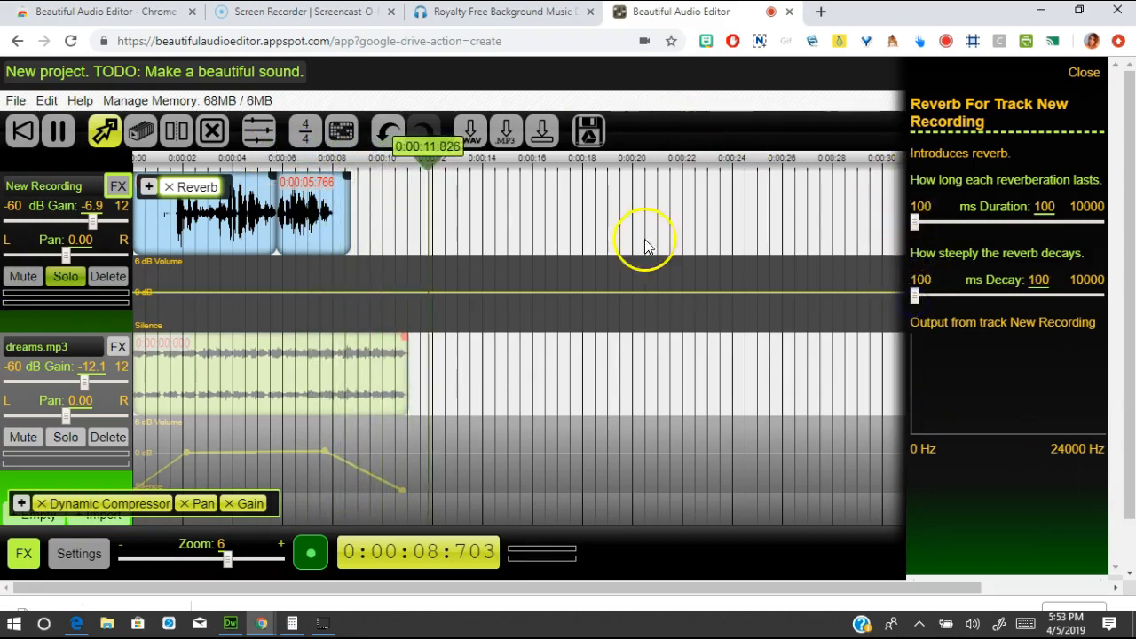
scroll(459, 222, "down", 2)
left_click(487, 162)
left_click(180, 179)
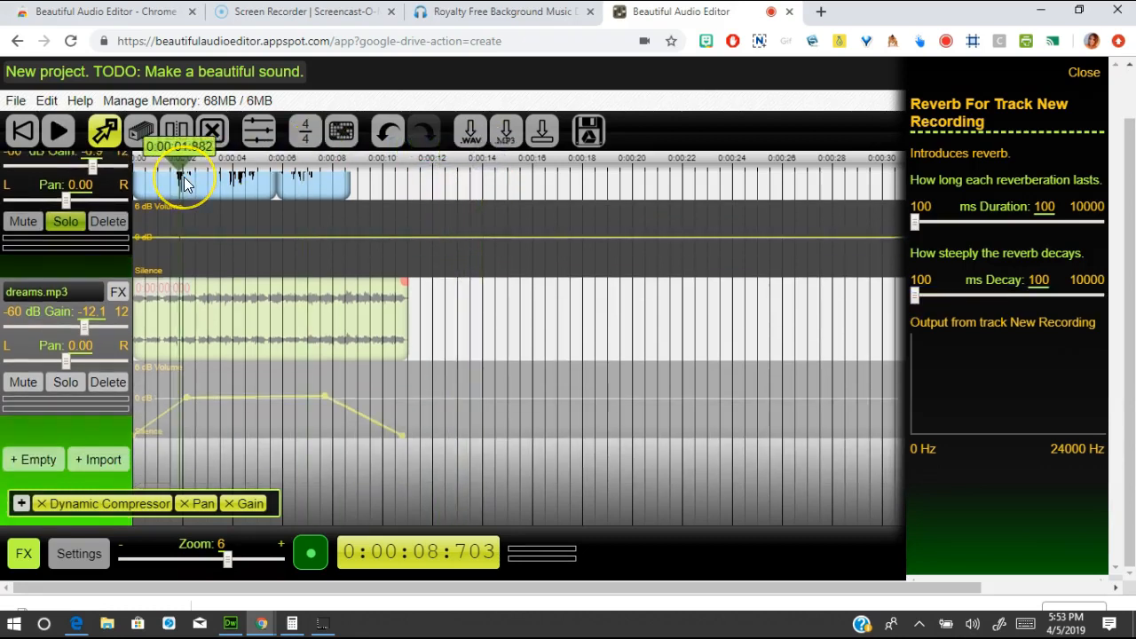
key("space")
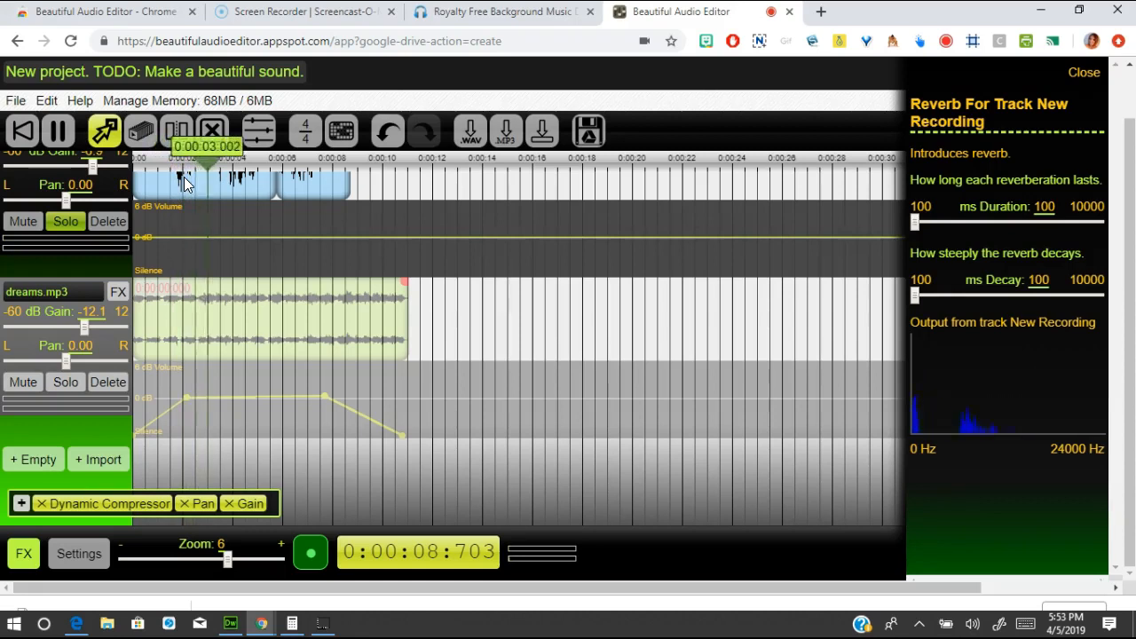
left_click(184, 178)
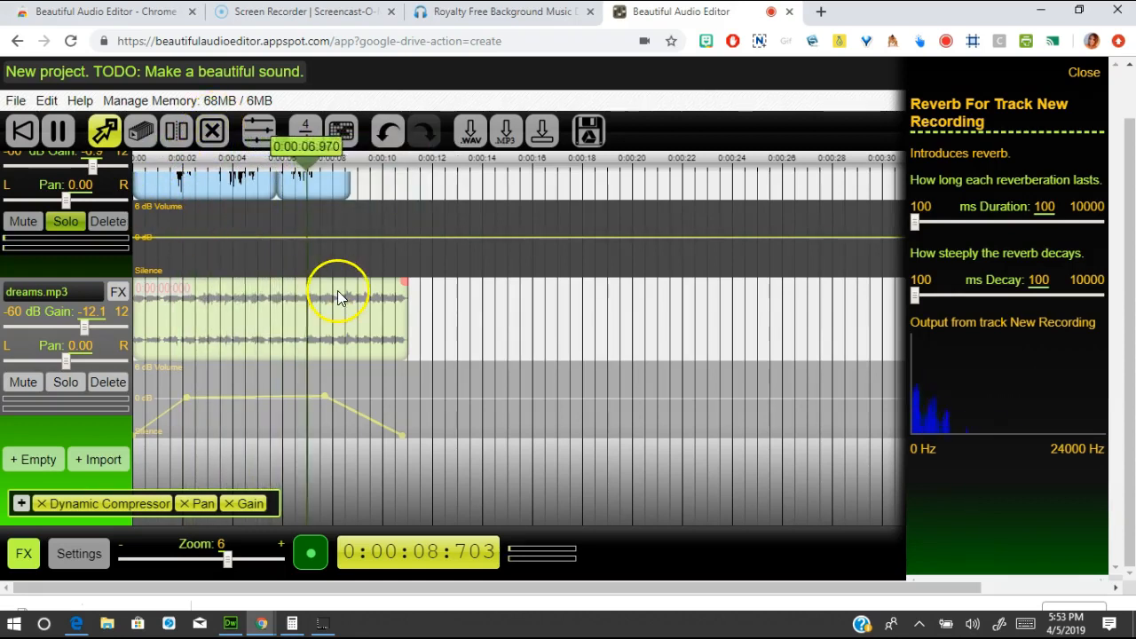
key("space")
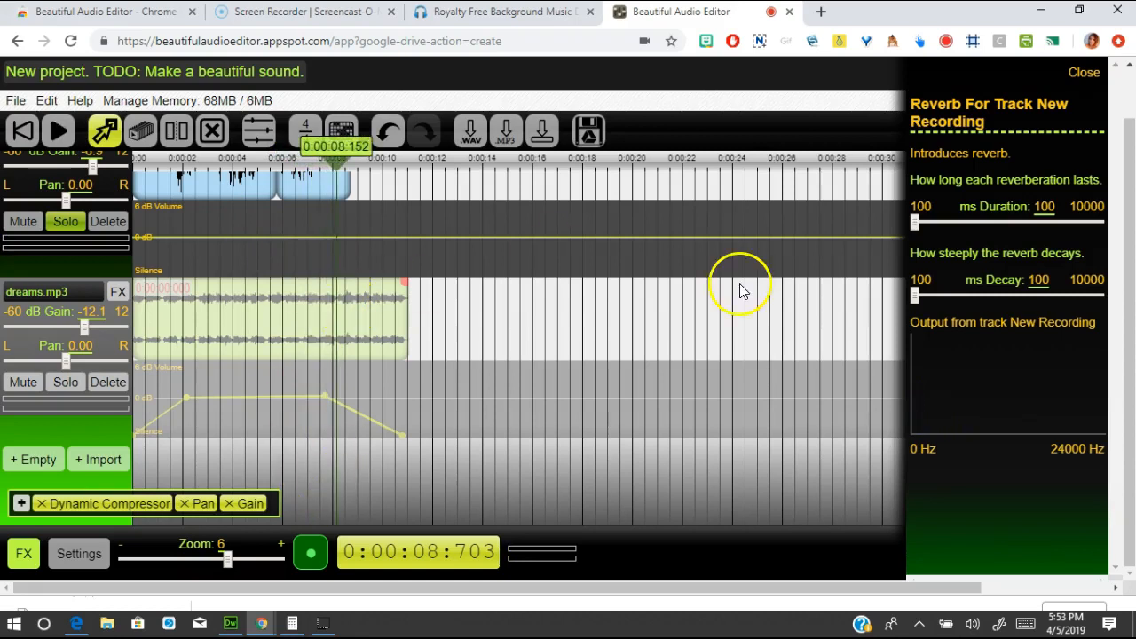
scroll(1115, 257, "up", 1)
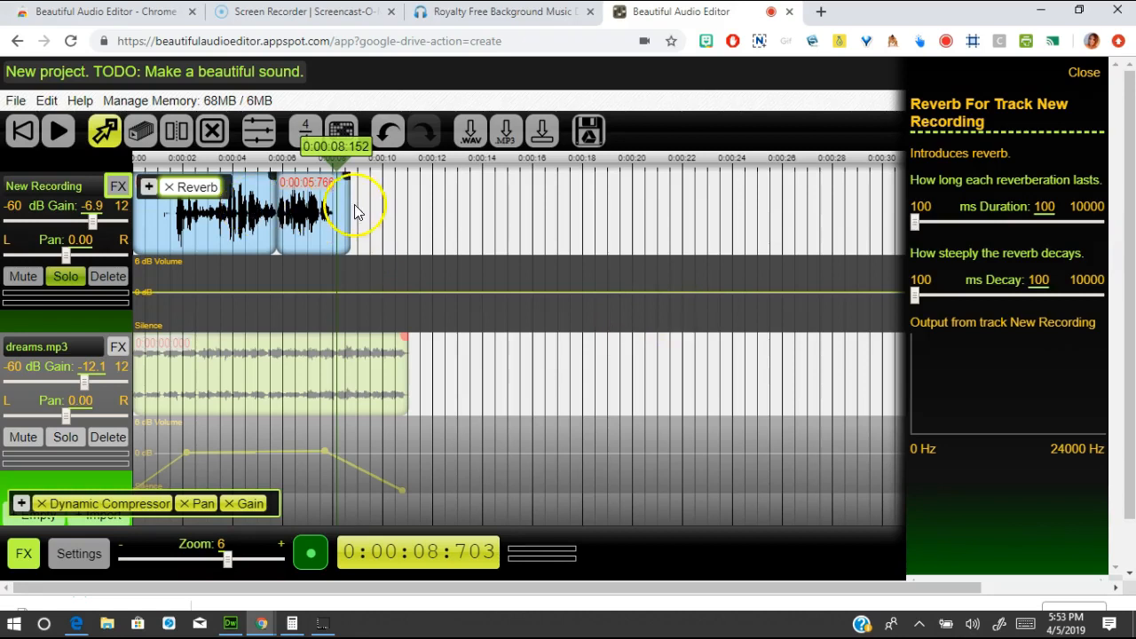
- Raise New Recording gain to 1.9 dB, unsolo the voice and play both tracks from the start
left_click_drag(335, 167, 222, 183)
left_click(92, 223)
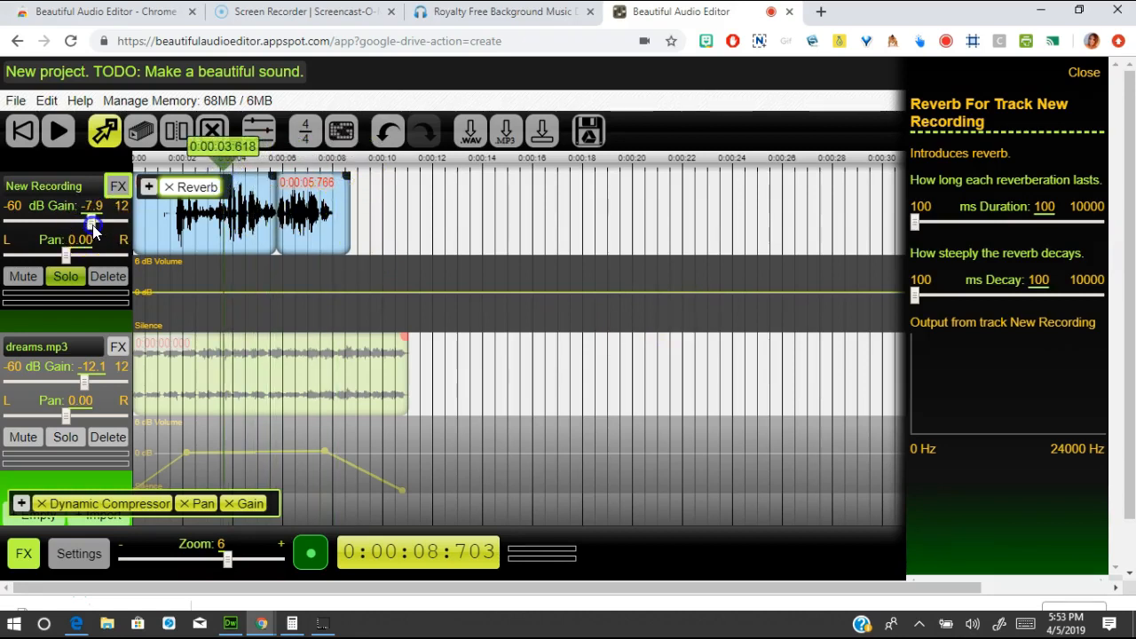
left_click_drag(99, 228, 104, 228)
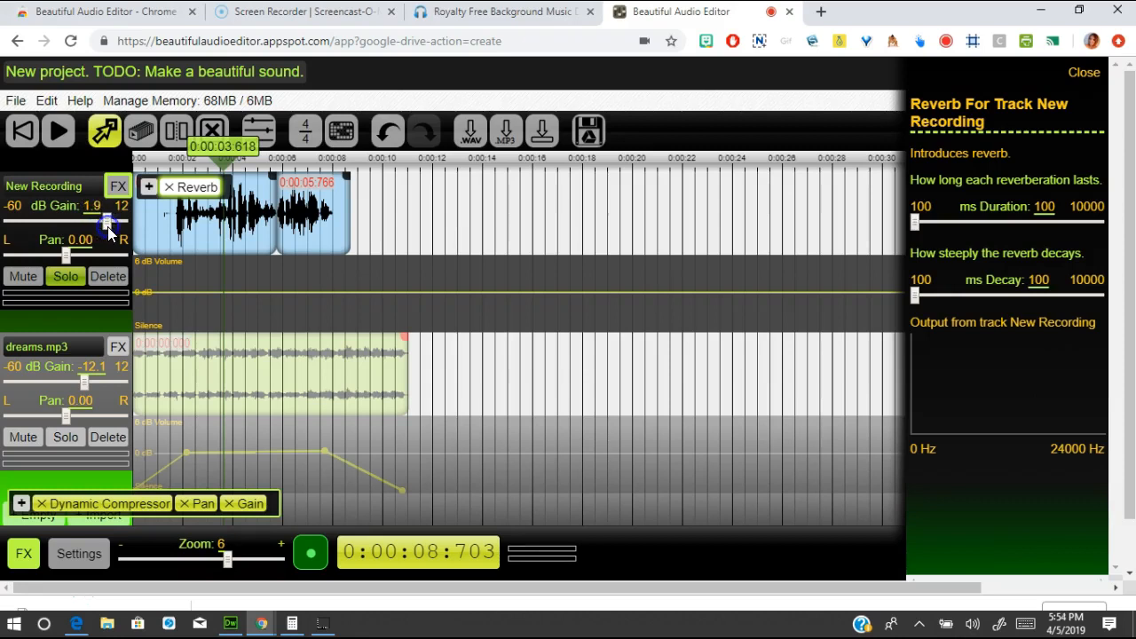
left_click_drag(224, 165, 146, 174)
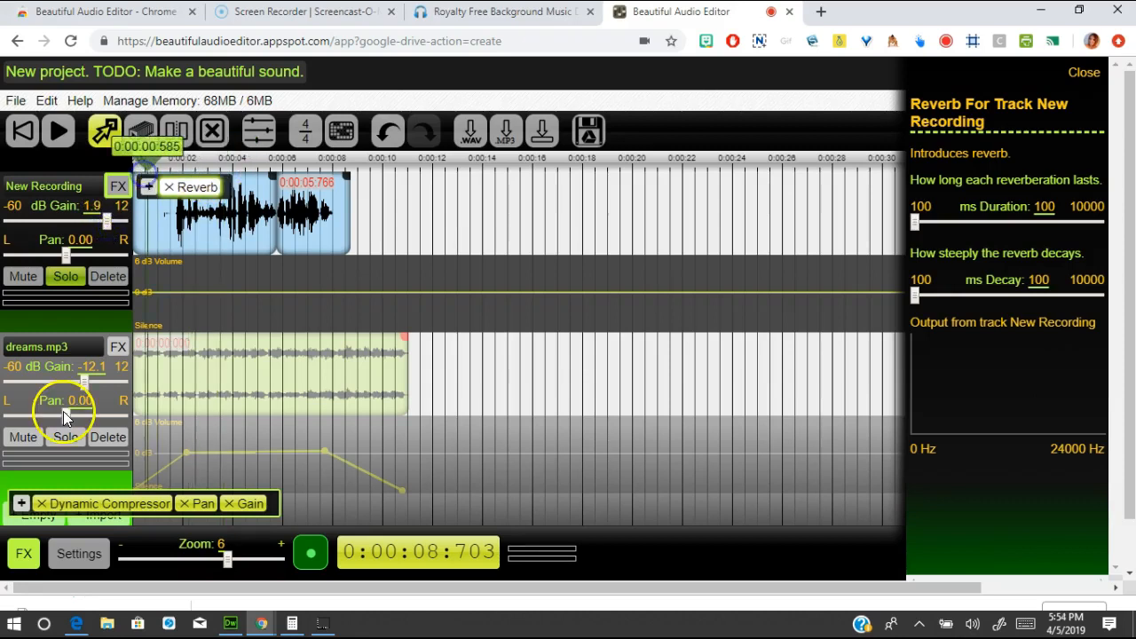
left_click(68, 278)
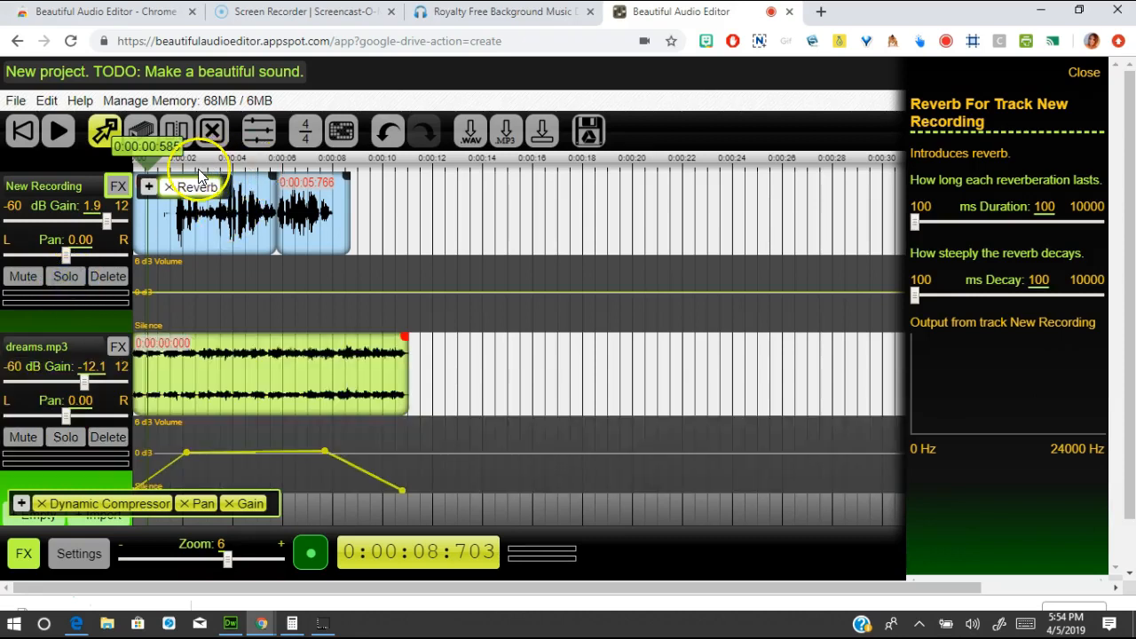
left_click_drag(152, 165, 140, 165)
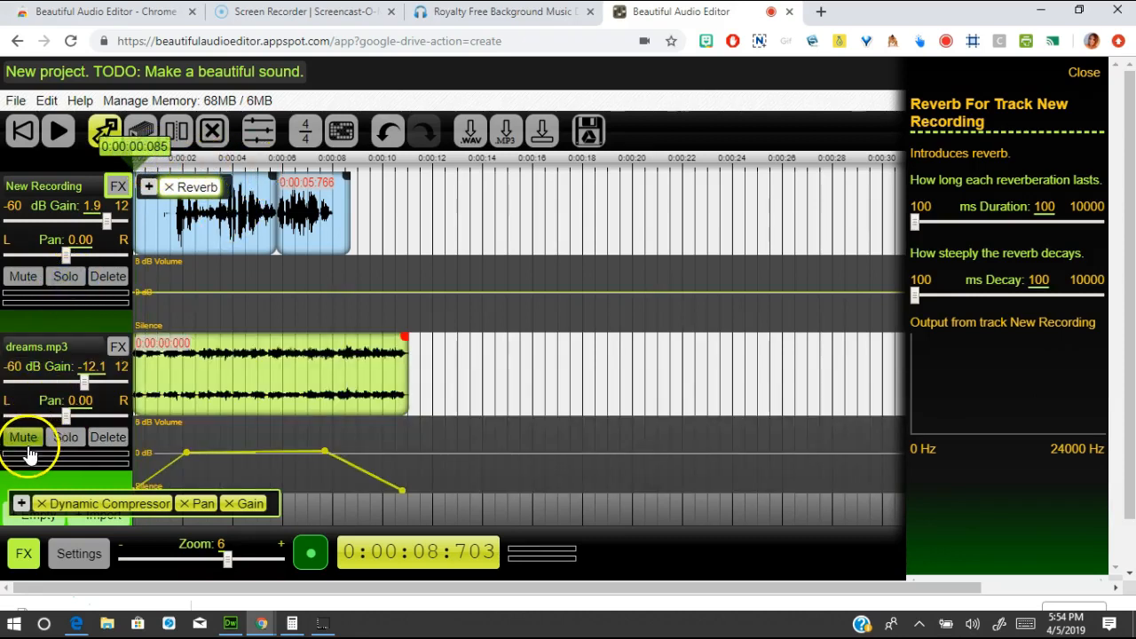
key("space")
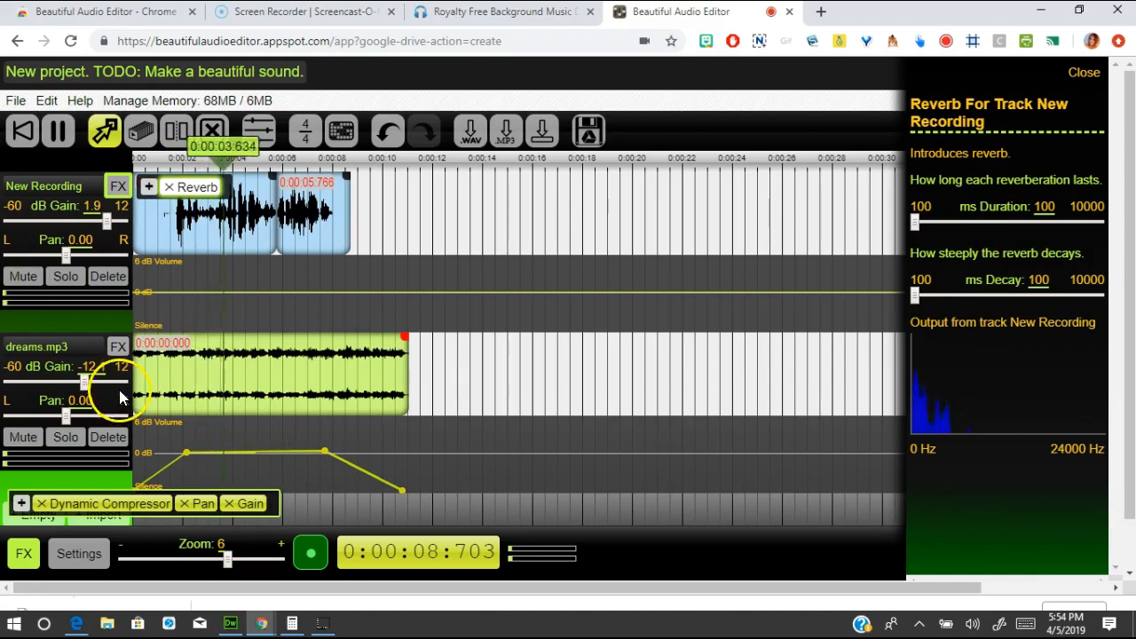
- Set dreams.mp3 gain to -20.9 dB and New Recording gain to 8.6 dB, then stop playback
left_click_drag(85, 383, 72, 385)
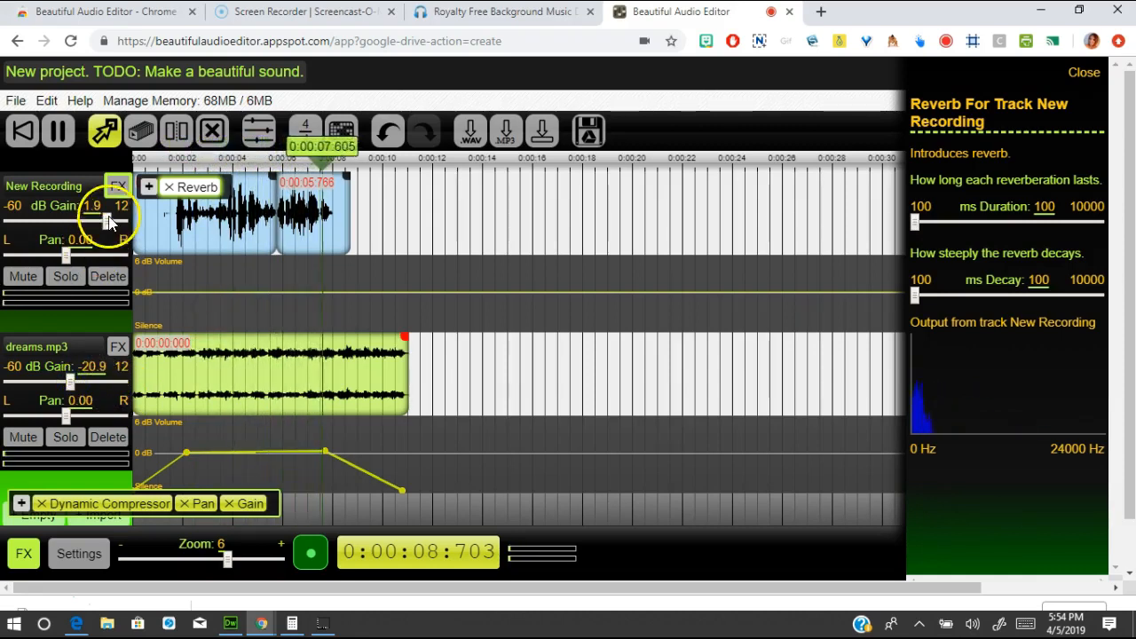
left_click_drag(106, 220, 120, 222)
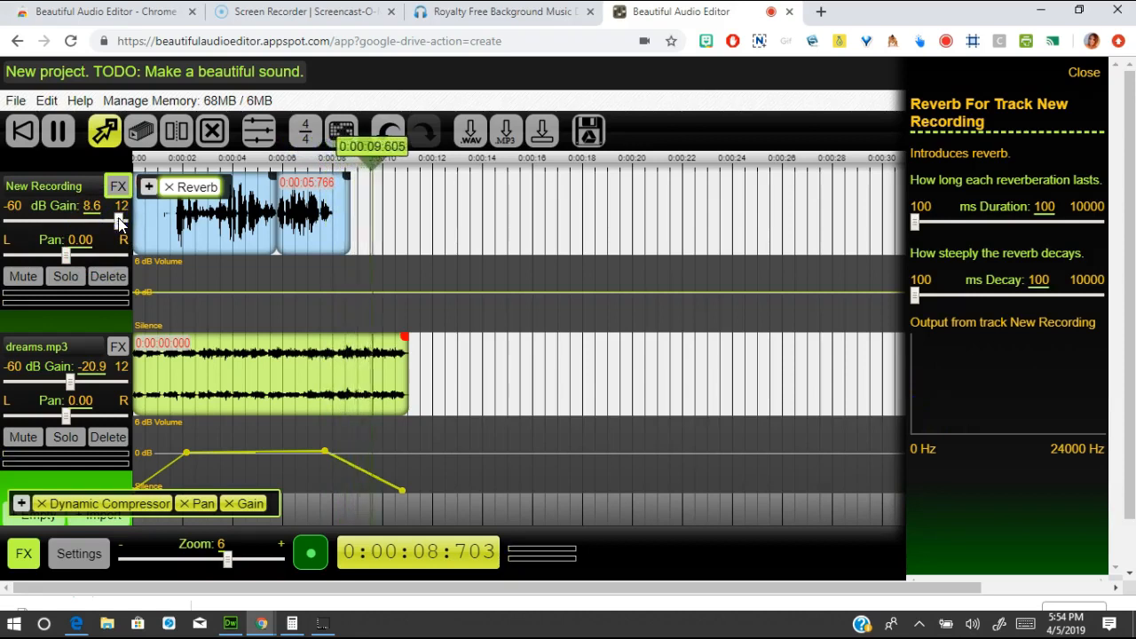
left_click(427, 162)
left_click(217, 185)
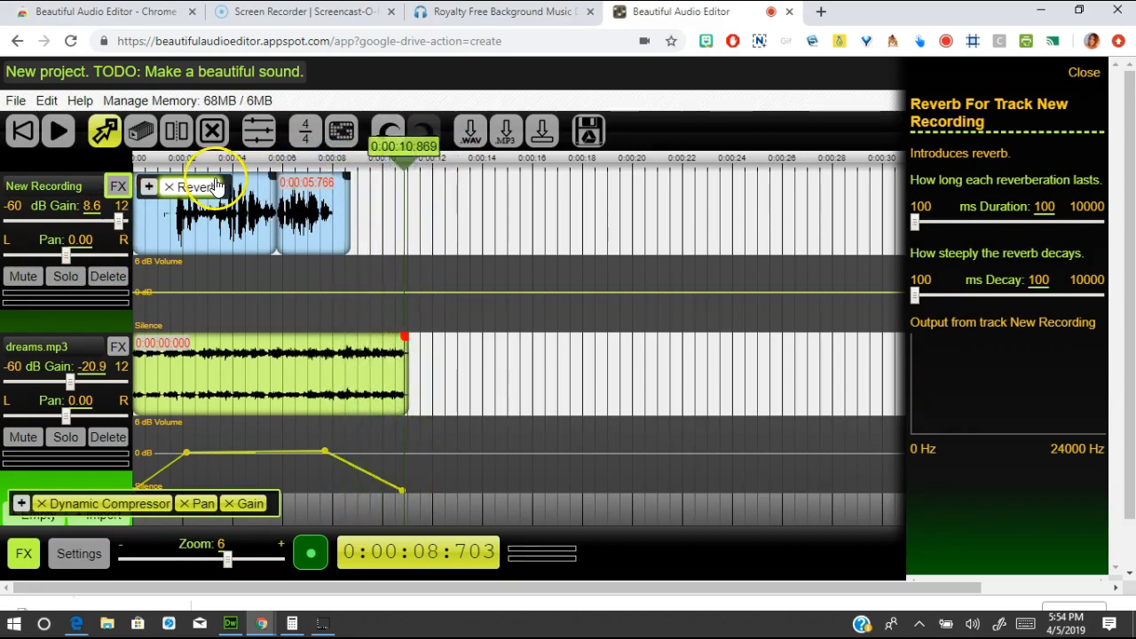
- Remove the Reverb from New Recording, set its gain to -7.4 dB and preview the mix
left_click(170, 189)
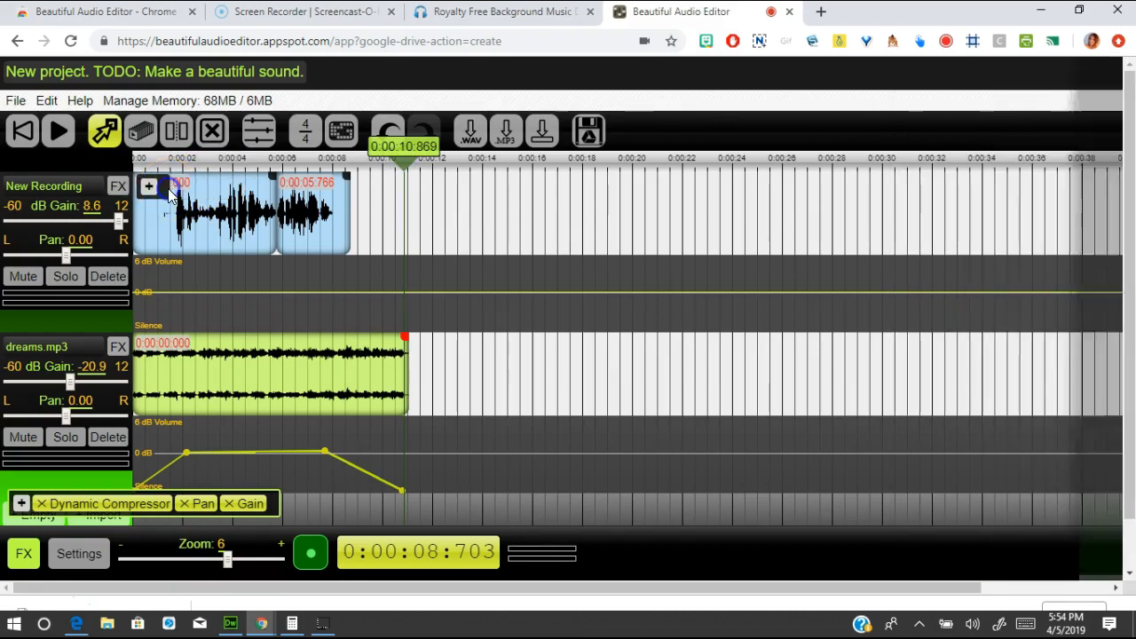
left_click_drag(275, 160, 216, 159)
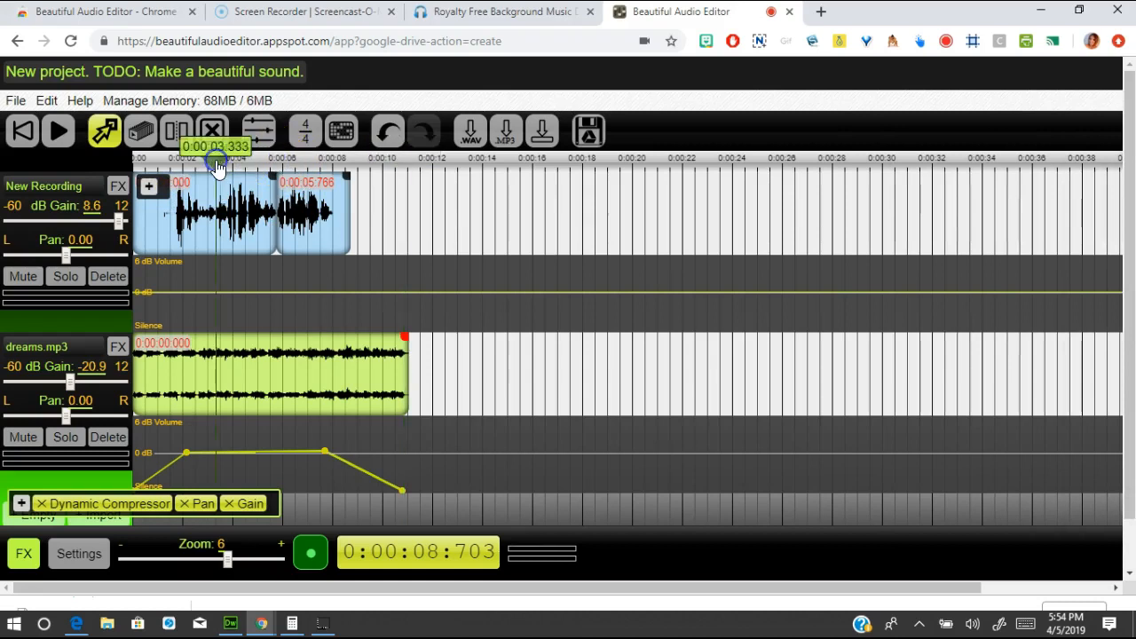
left_click_drag(118, 220, 94, 226)
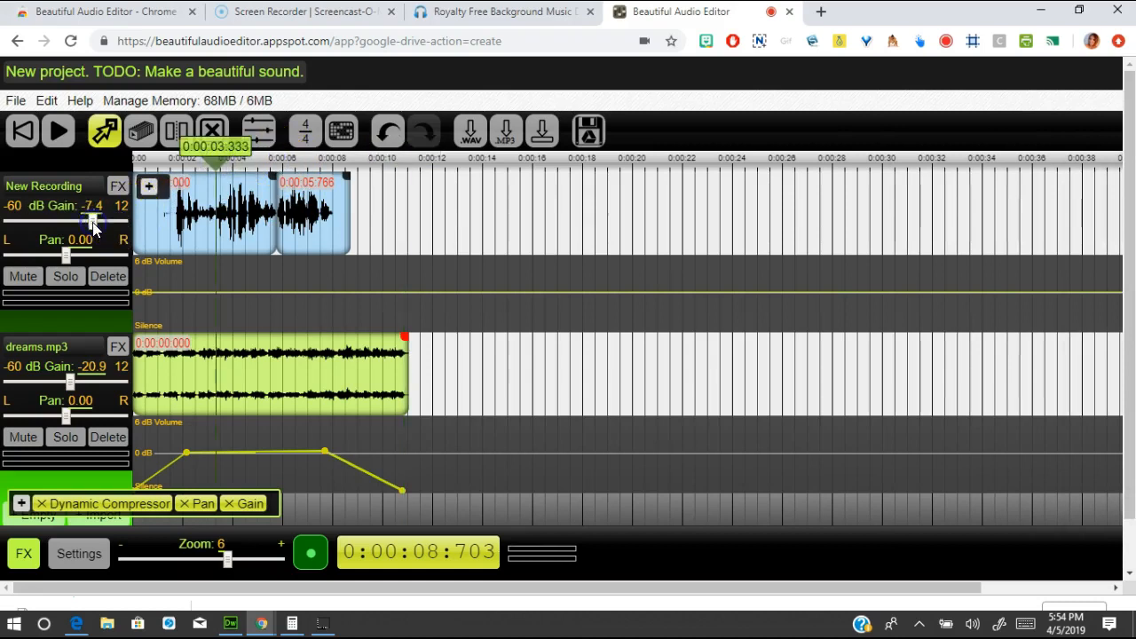
scroll(188, 201, "down", 1)
key("space")
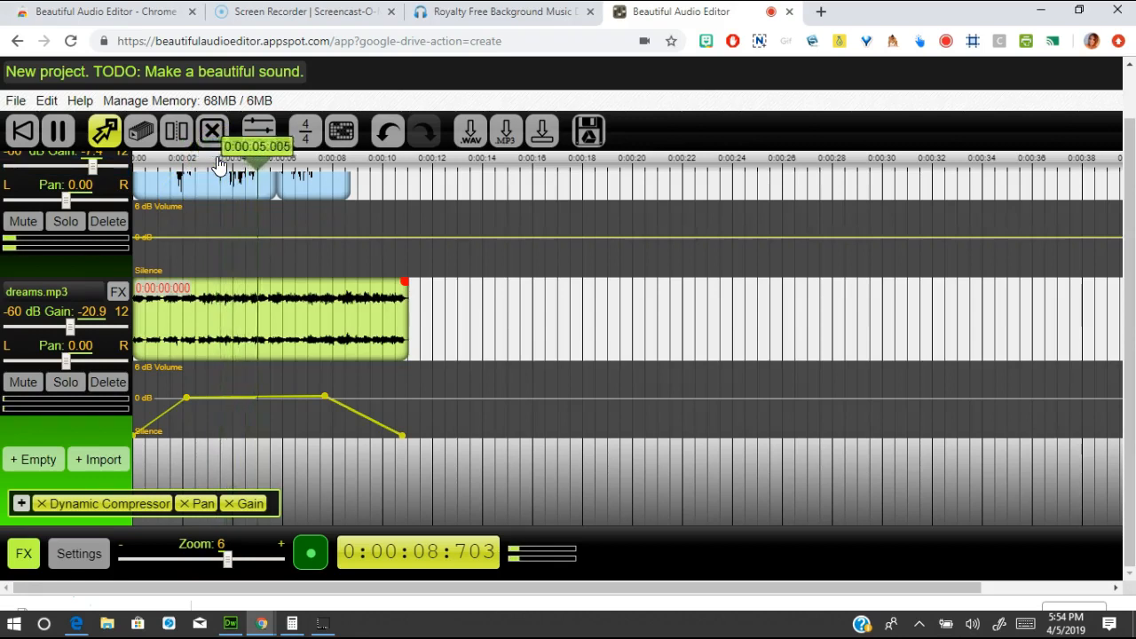
key("space")
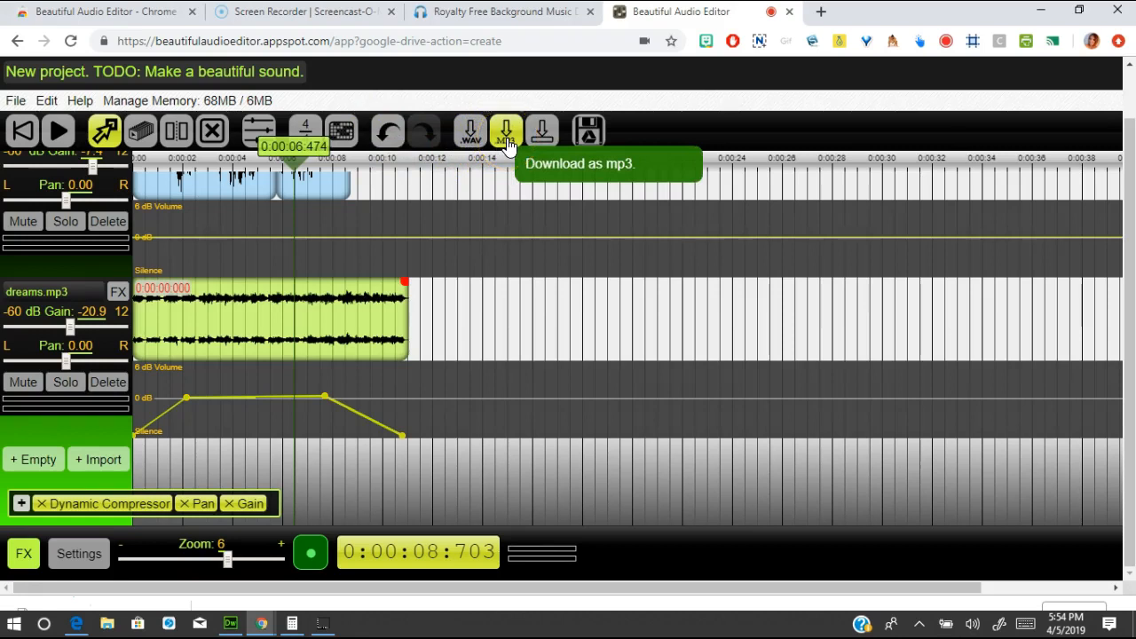
- Save the project to Google Drive and download the mix as 'New project. TODO: Make a beautiful sound..mp3'
left_click(508, 169)
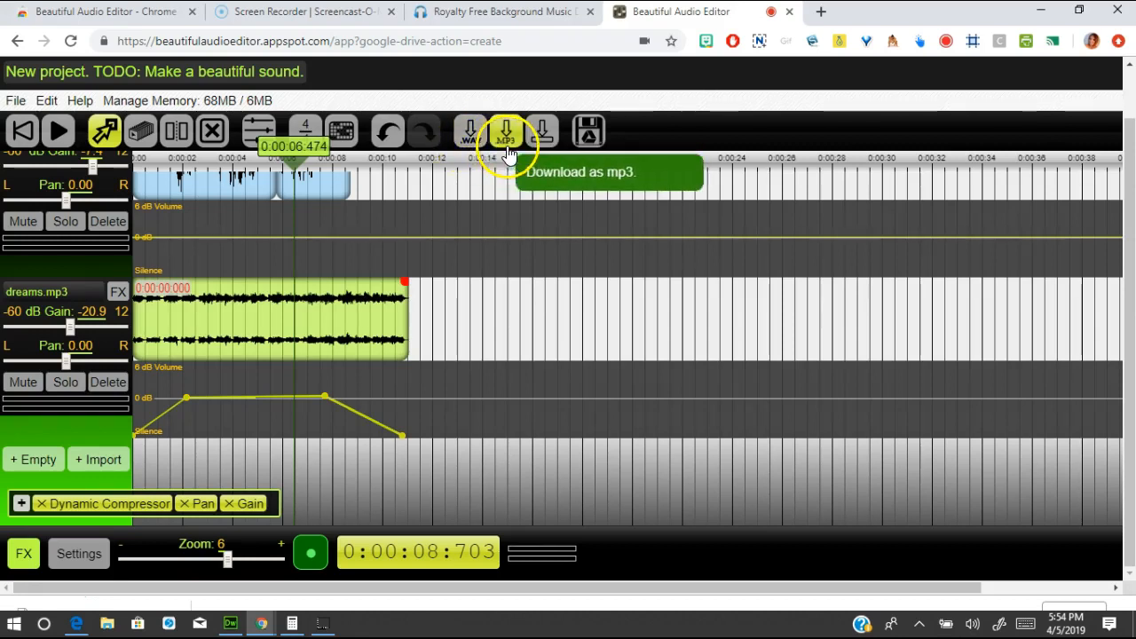
left_click(591, 138)
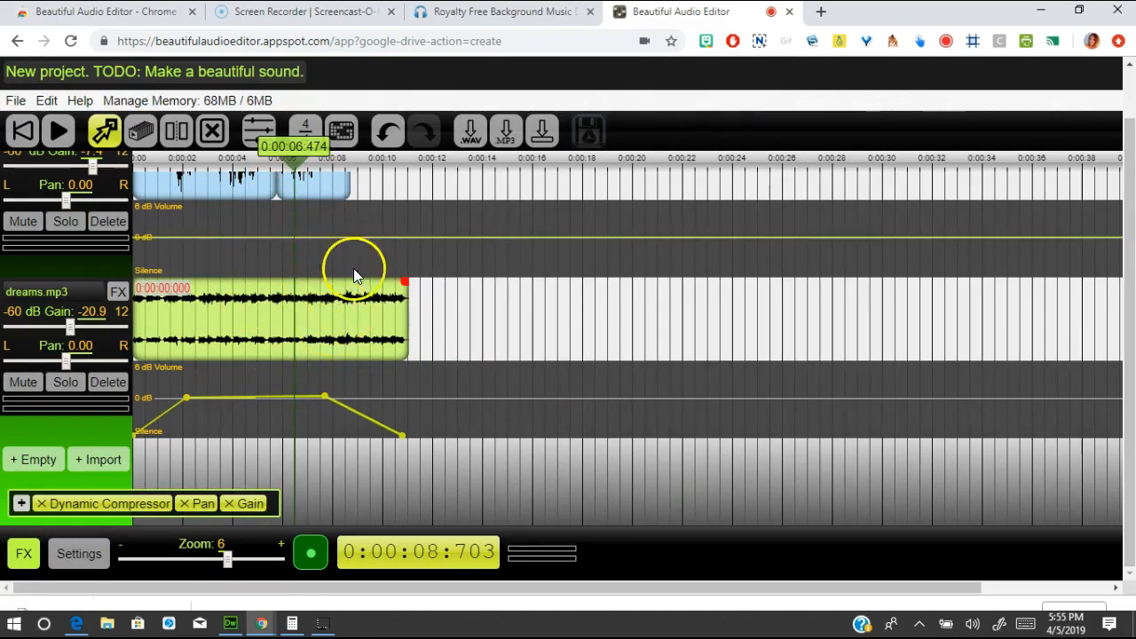
left_click(506, 132)
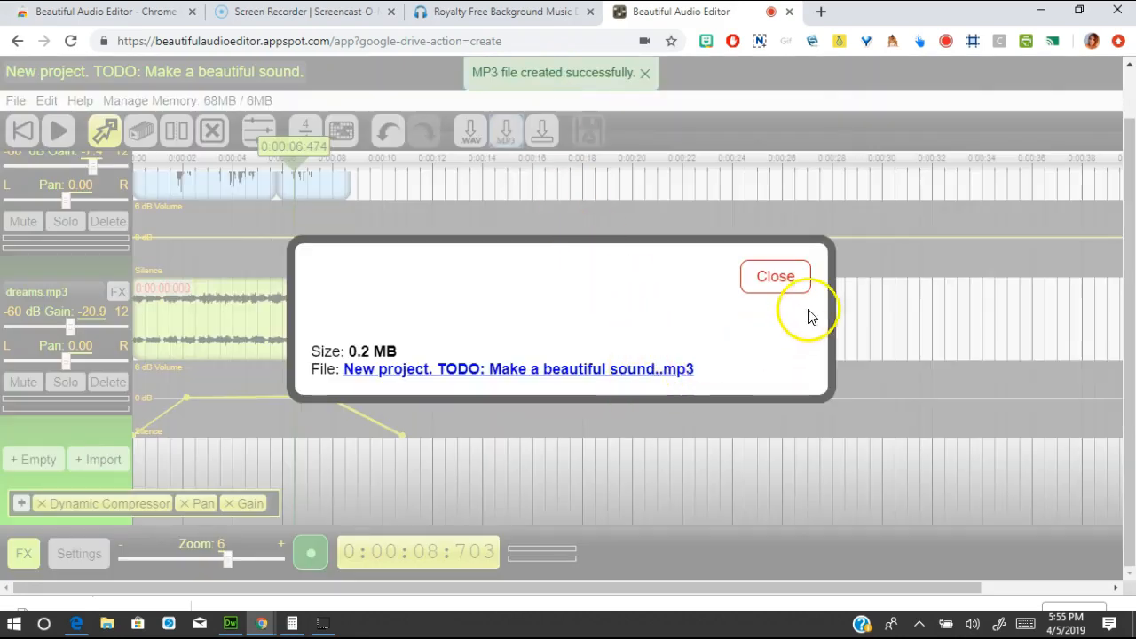
- Save the exported mix to the Desktop as 'finished' MP3, then dismiss the export notice
left_click(641, 373)
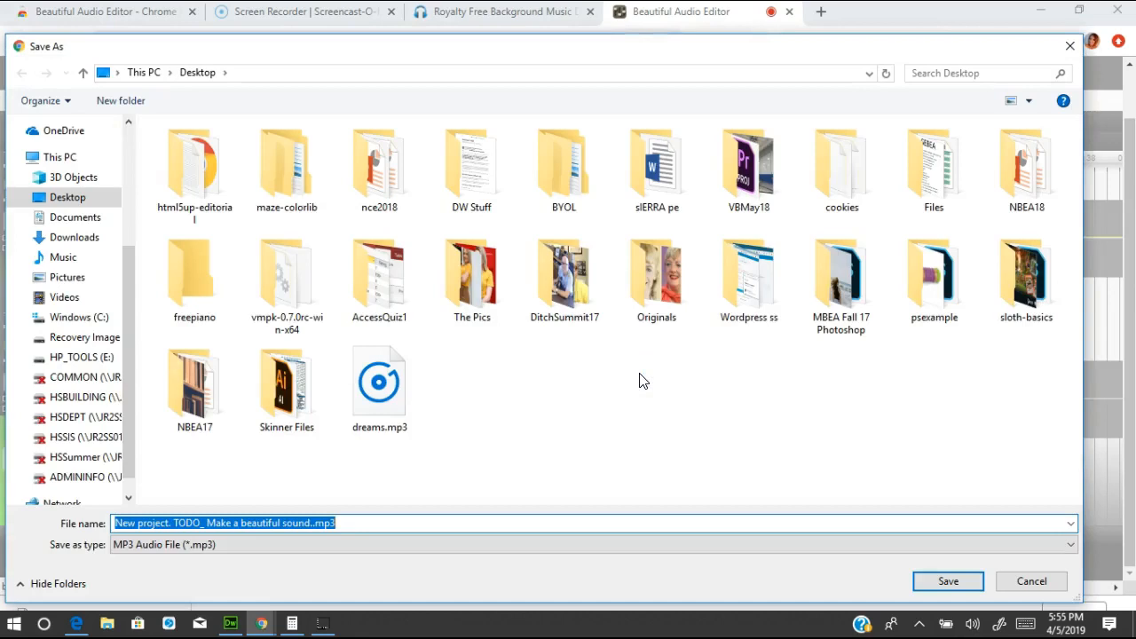
type("finished")
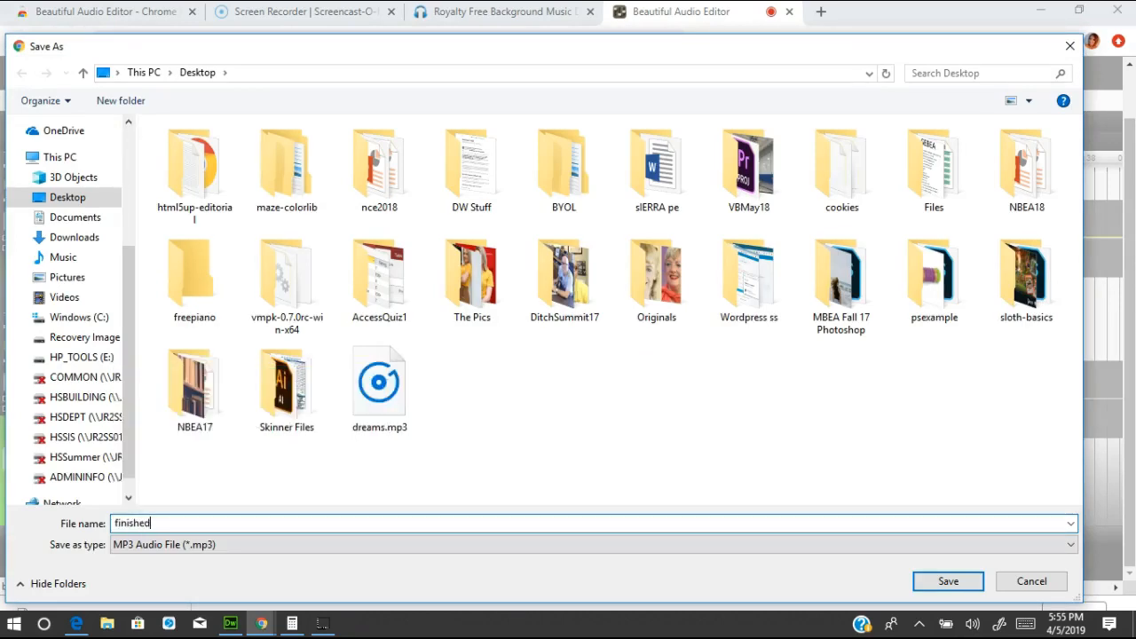
left_click(963, 586)
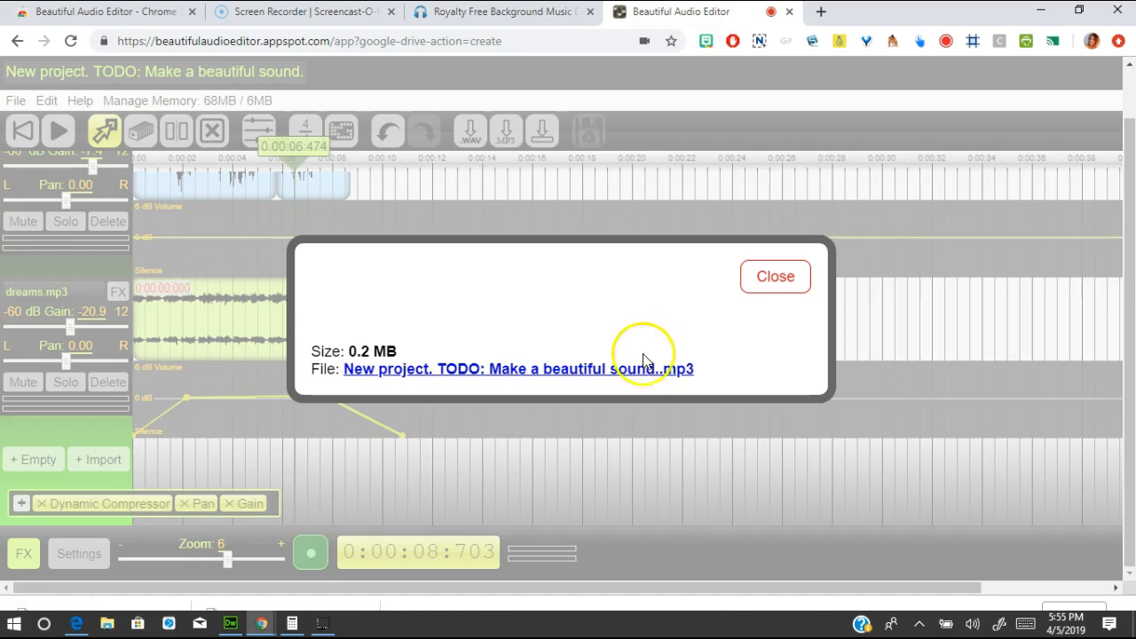
left_click(792, 282)
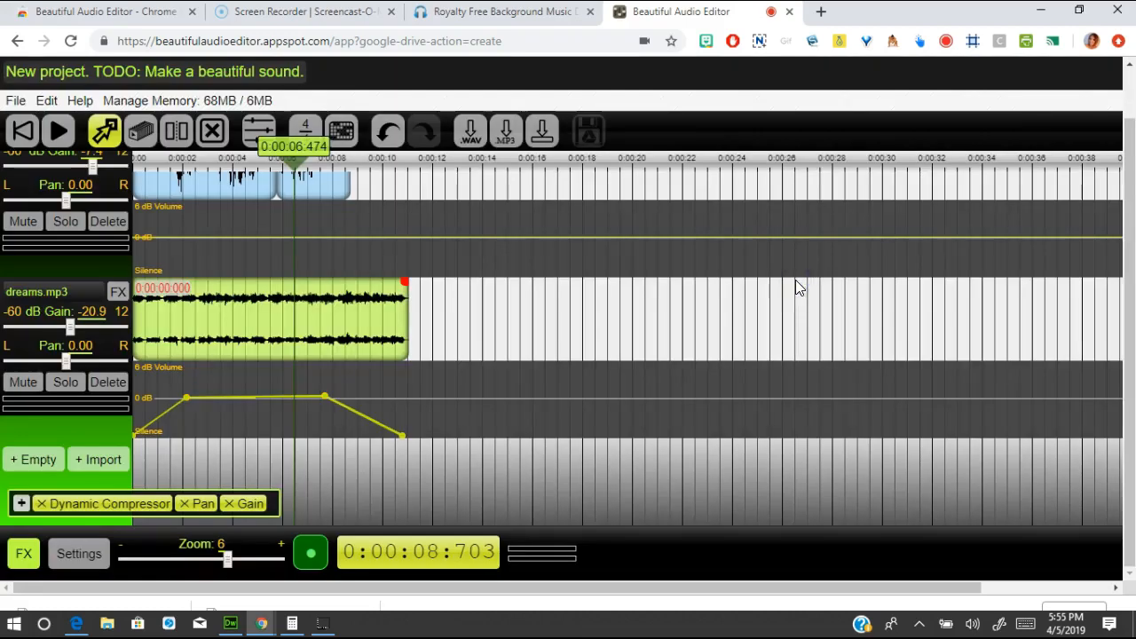